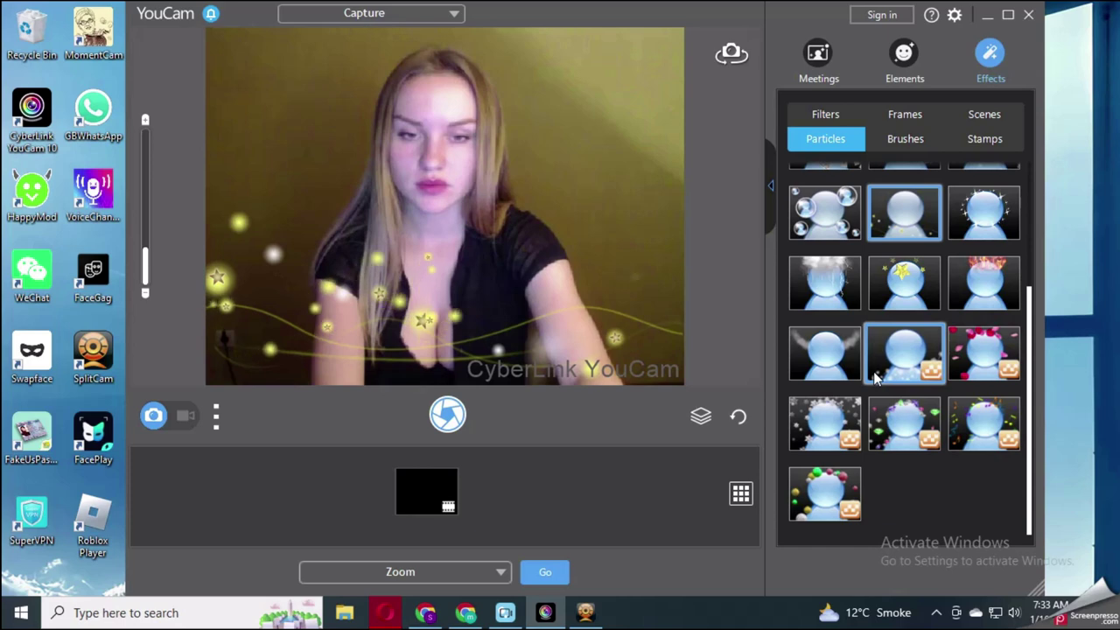
Look through the meeting backgrounds and choose None as the background.
{"action": "left_click", "coordinate": [815, 54]}
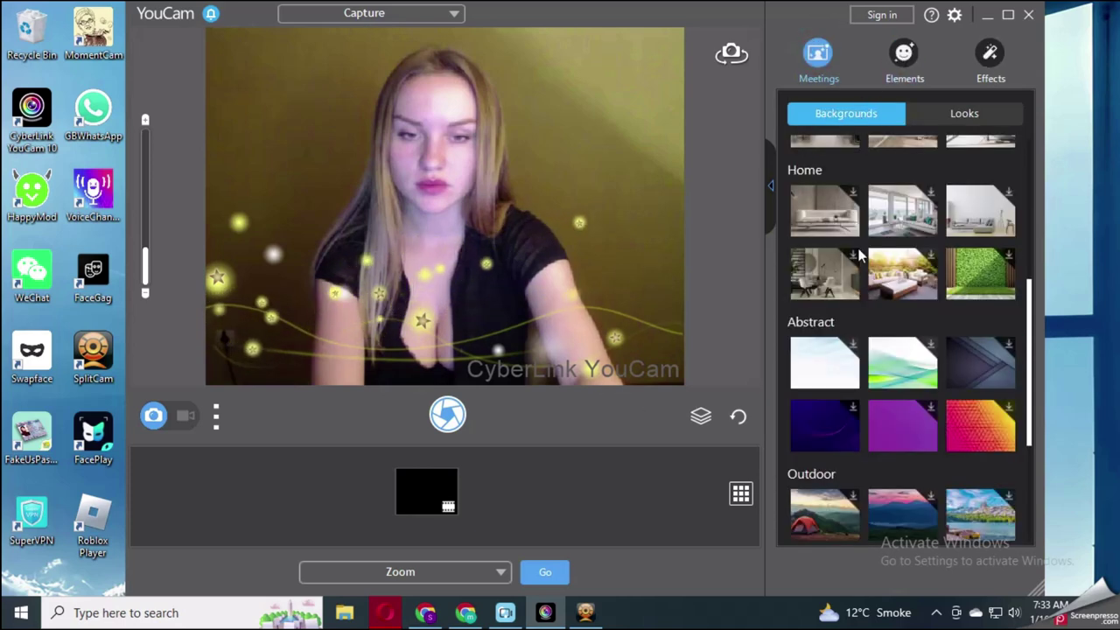
{"action": "scroll", "coordinate": [884, 262], "scroll_direction": "up", "scroll_amount": 5}
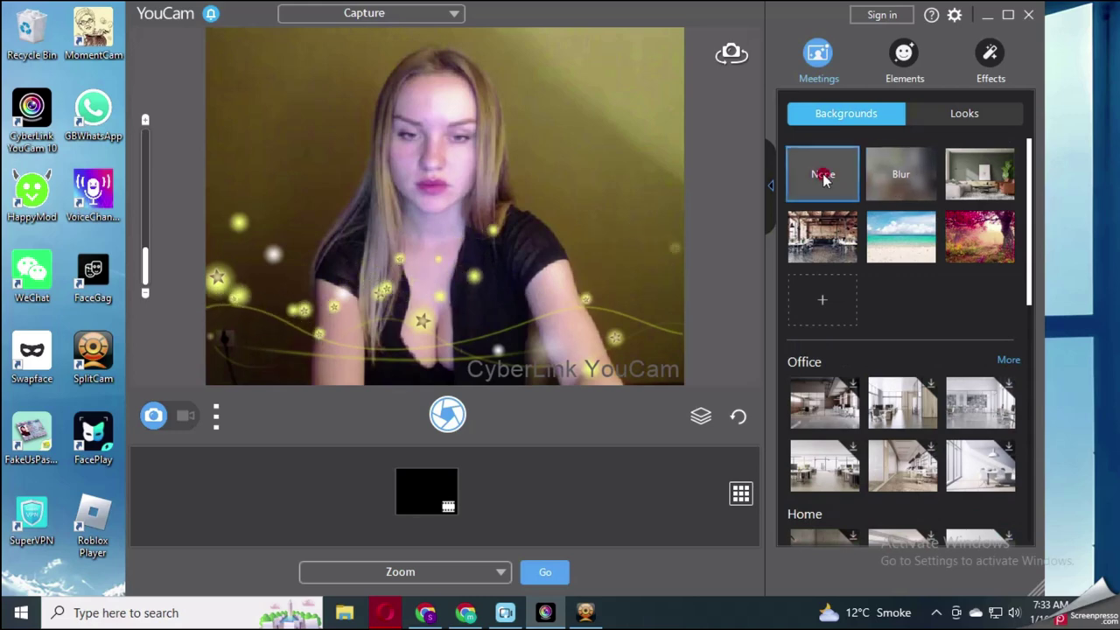
Try several effect filters on the video, ending with the pale yellow-tinted filter of the woman in the black hat.
{"action": "left_click", "coordinate": [984, 59]}
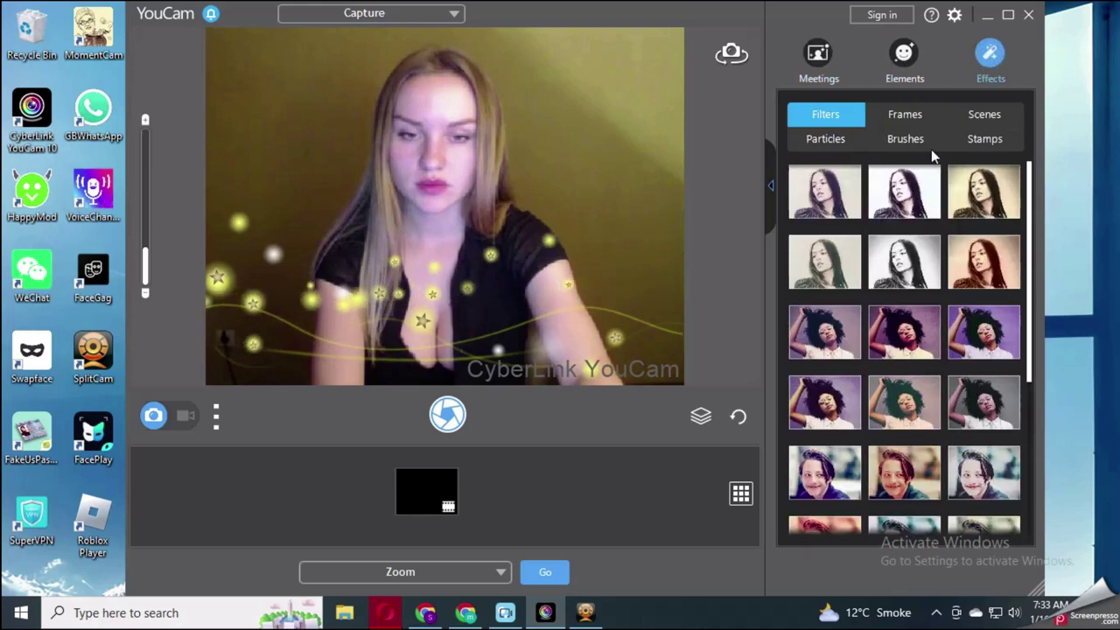
{"action": "left_click", "coordinate": [798, 349]}
{"action": "left_click", "coordinate": [909, 337]}
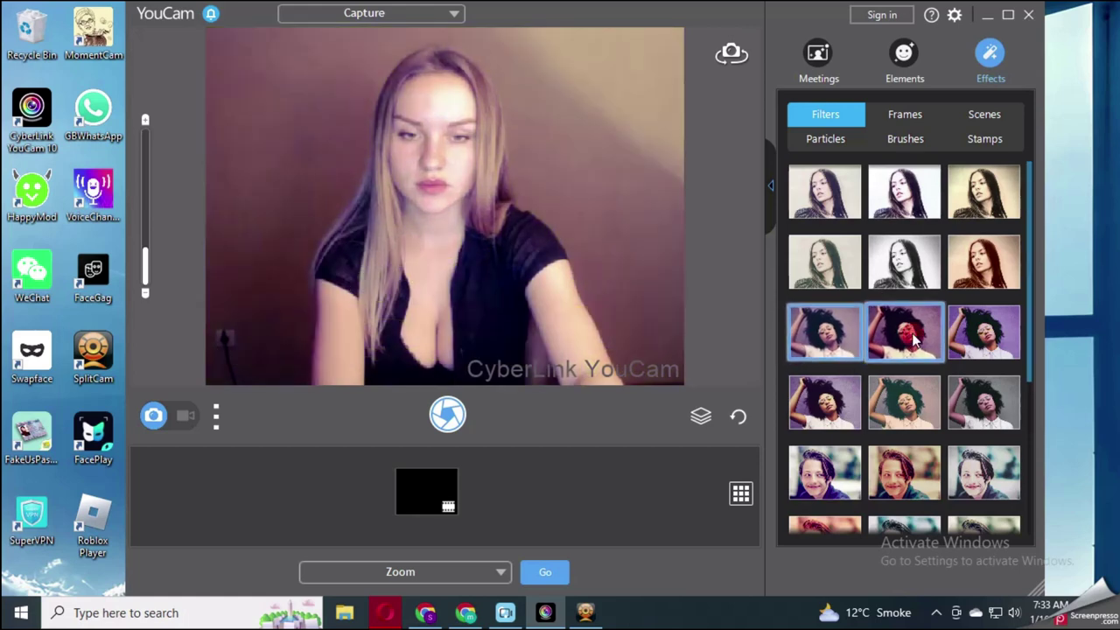
{"action": "scroll", "coordinate": [906, 420], "scroll_direction": "down", "scroll_amount": 2}
{"action": "left_click", "coordinate": [904, 437]}
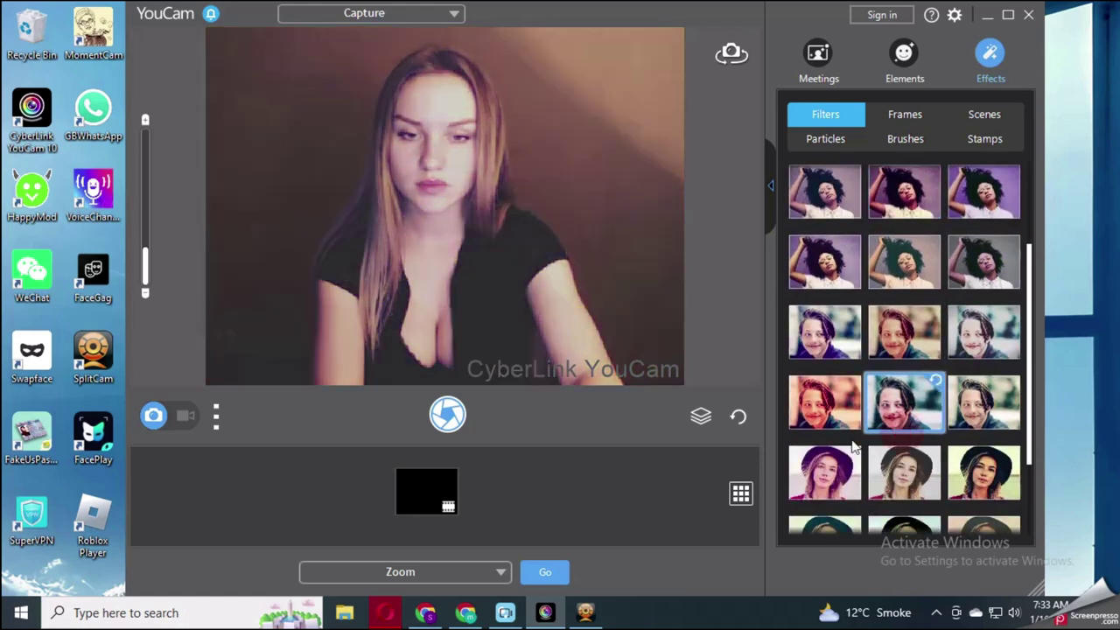
{"action": "left_click", "coordinate": [925, 468]}
{"action": "left_click", "coordinate": [983, 472]}
{"action": "left_click", "coordinate": [971, 403]}
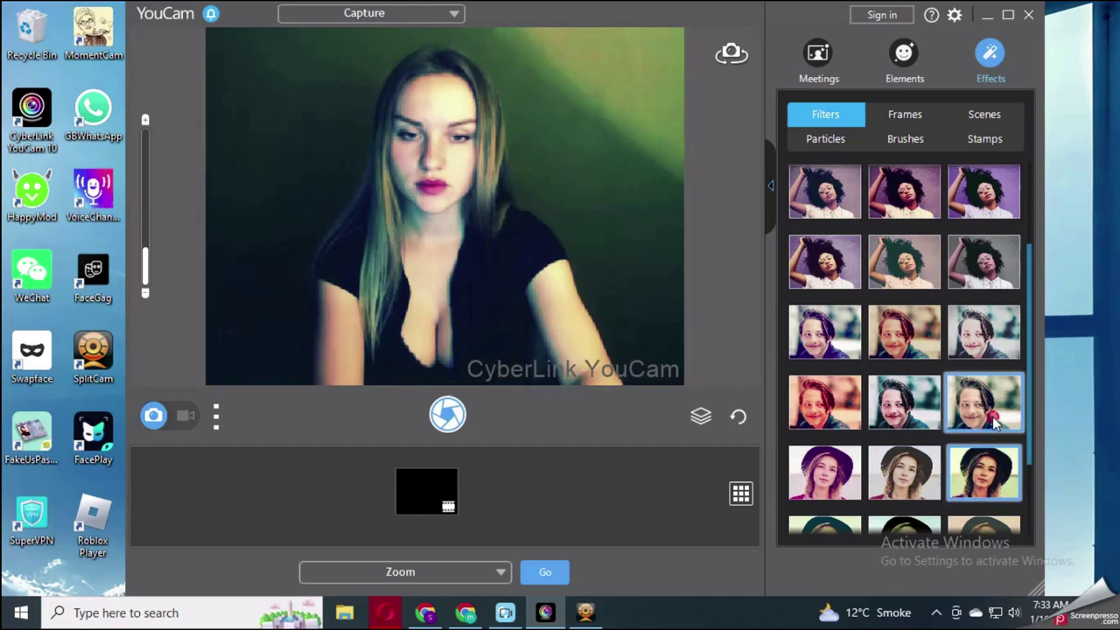
{"action": "left_click", "coordinate": [836, 407]}
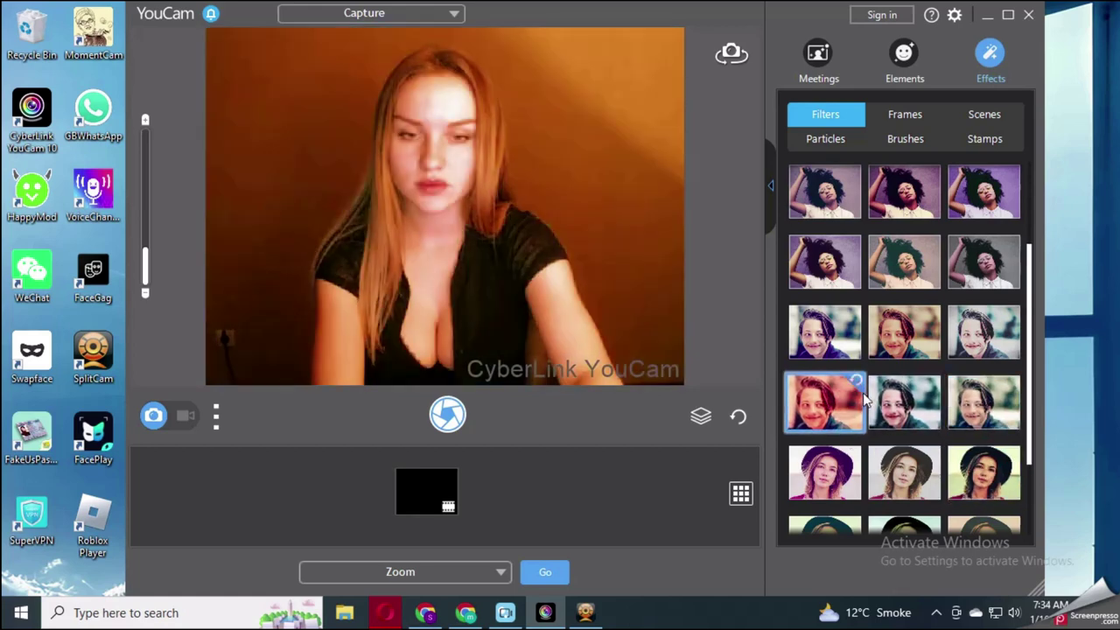
{"action": "scroll", "coordinate": [857, 438], "scroll_direction": "down", "scroll_amount": 2}
{"action": "left_click", "coordinate": [838, 444]}
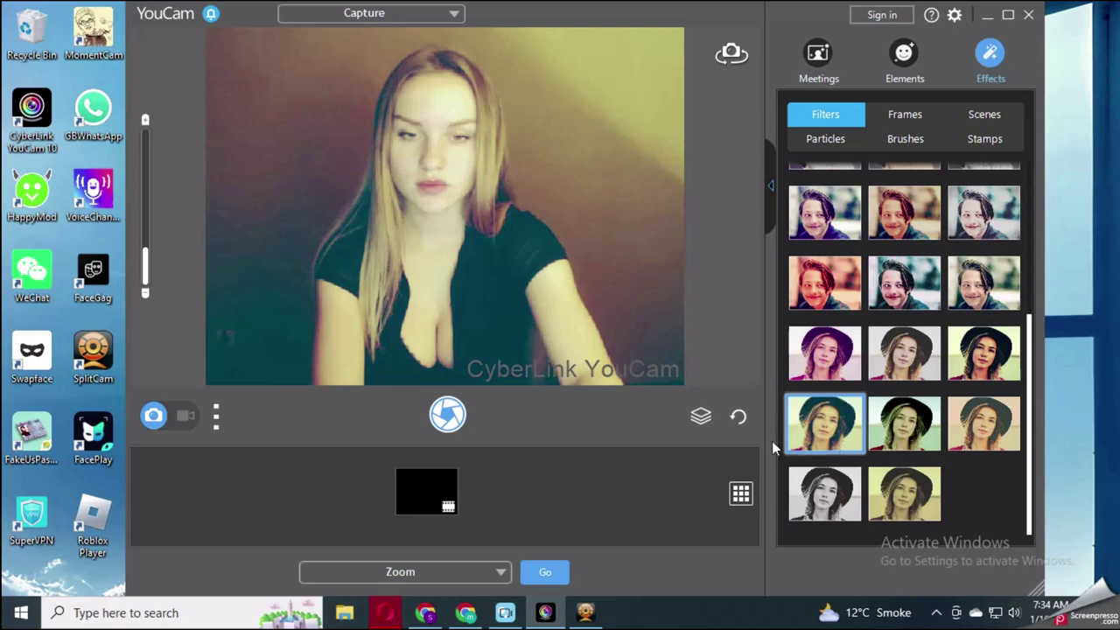
{"action": "left_click", "coordinate": [935, 613]}
{"action": "left_click", "coordinate": [985, 515]}
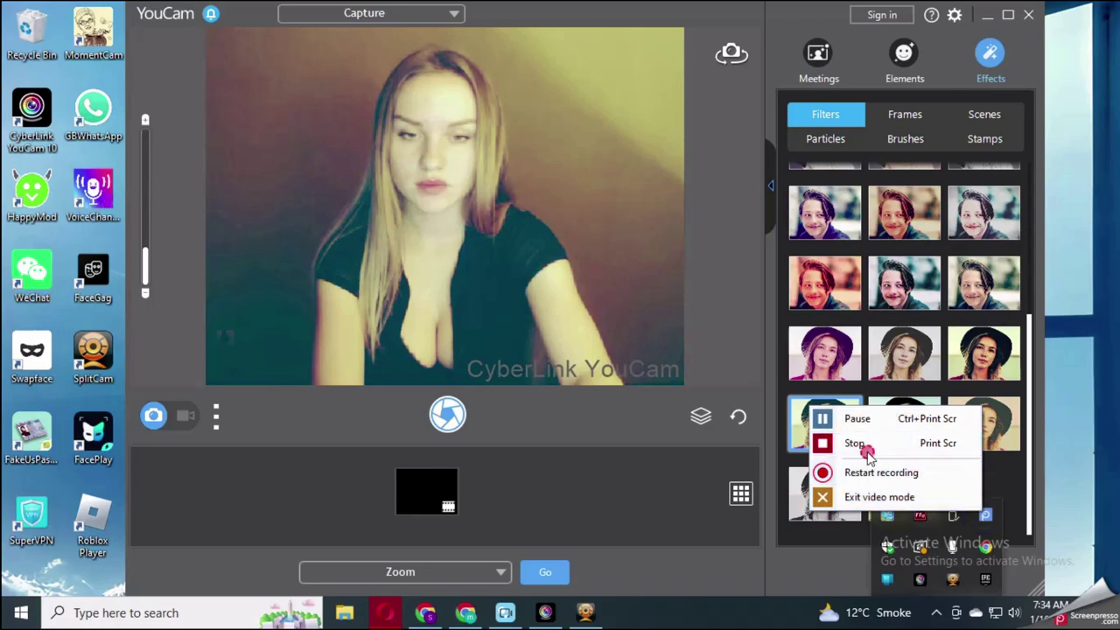
{"action": "left_click", "coordinate": [864, 450]}
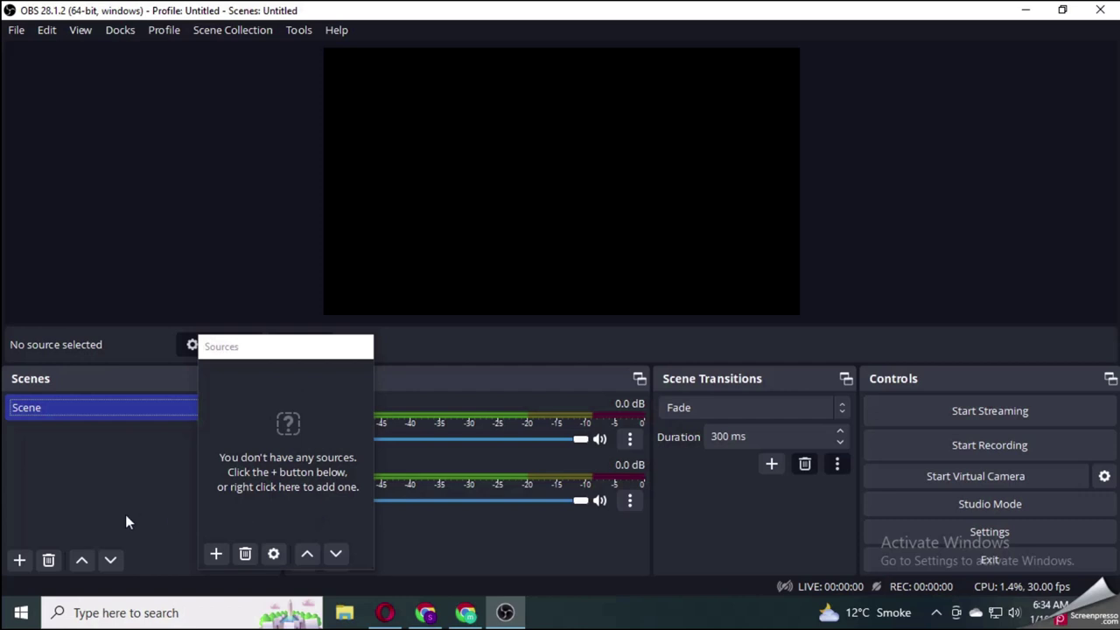
In OBS, move the floating Sources window aside and add a new Media Source that plays the local file E:/download.mp4.
{"action": "left_click_drag", "start_coordinate": [265, 360], "coordinate": [379, 359]}
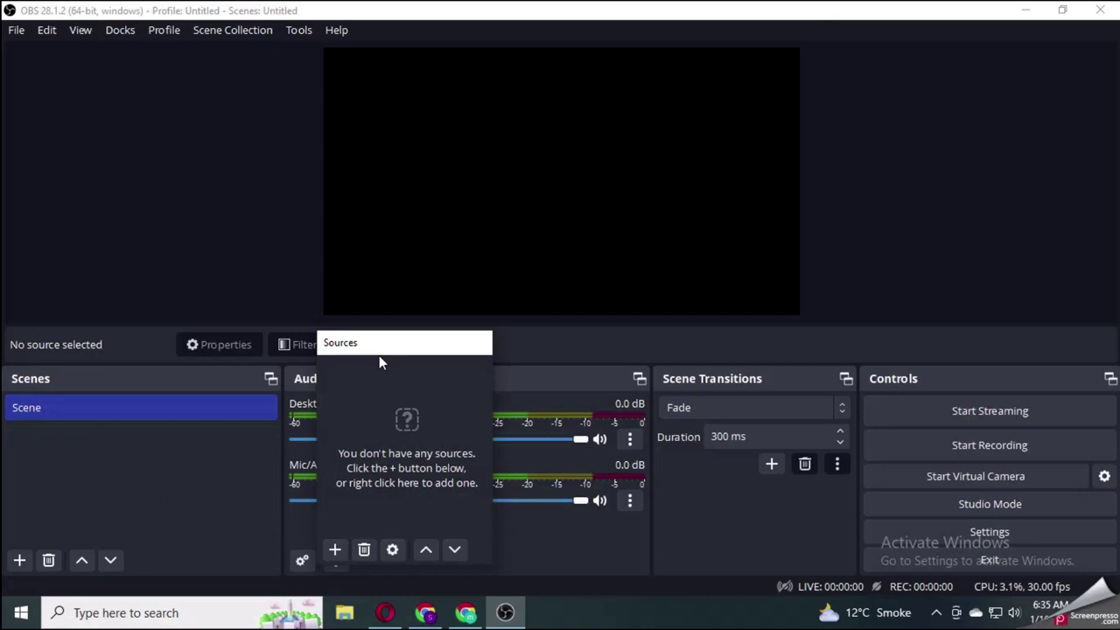
{"action": "left_click", "coordinate": [334, 549]}
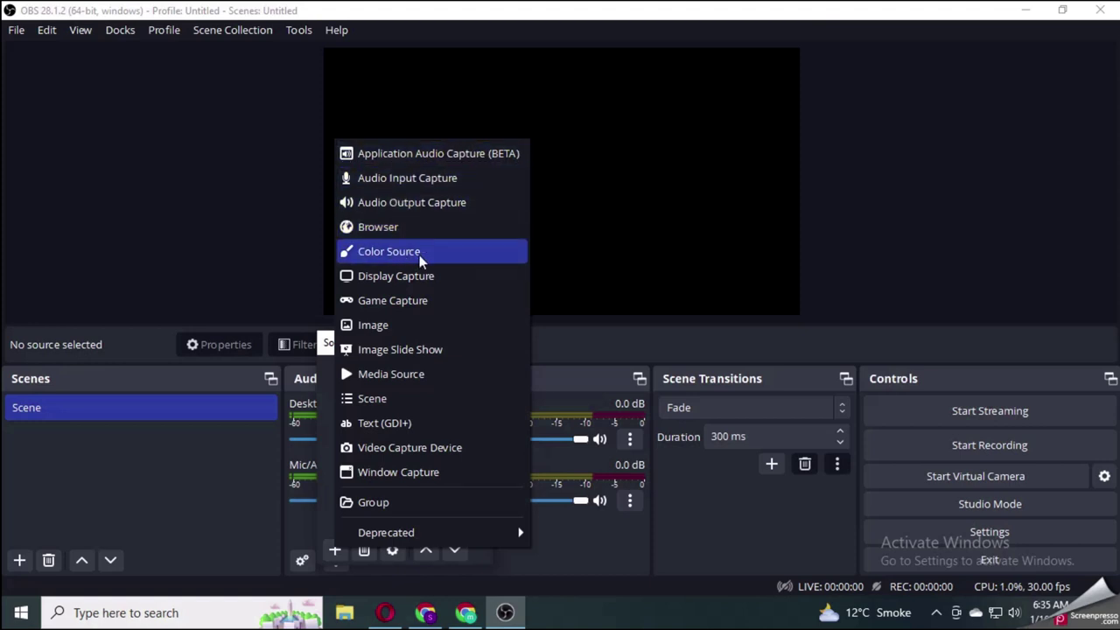
{"action": "left_click", "coordinate": [419, 374]}
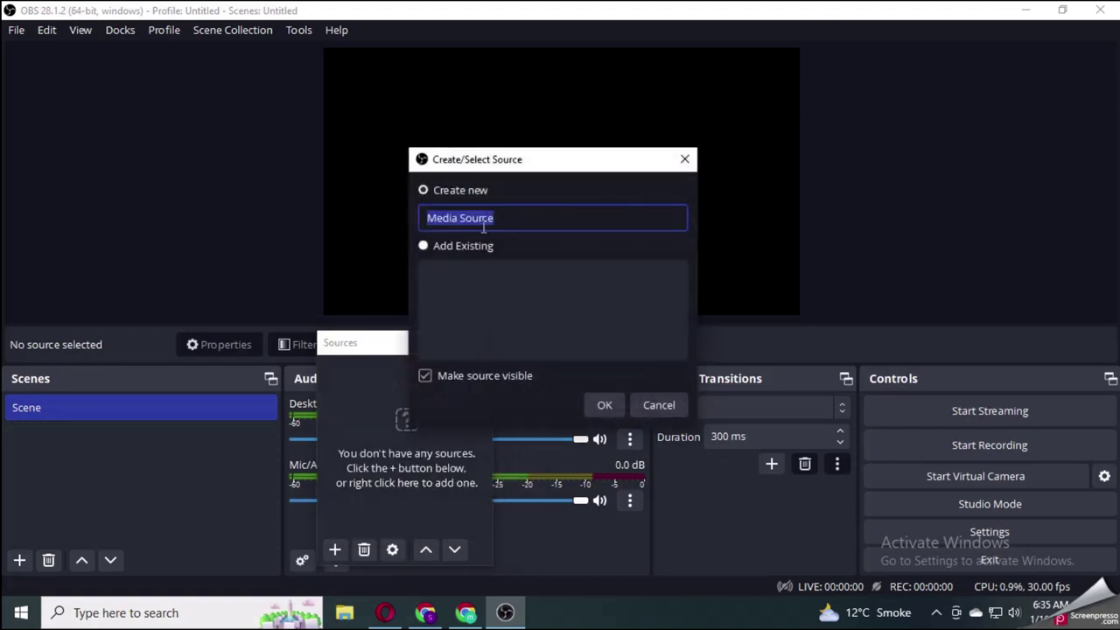
{"action": "left_click", "coordinate": [603, 407]}
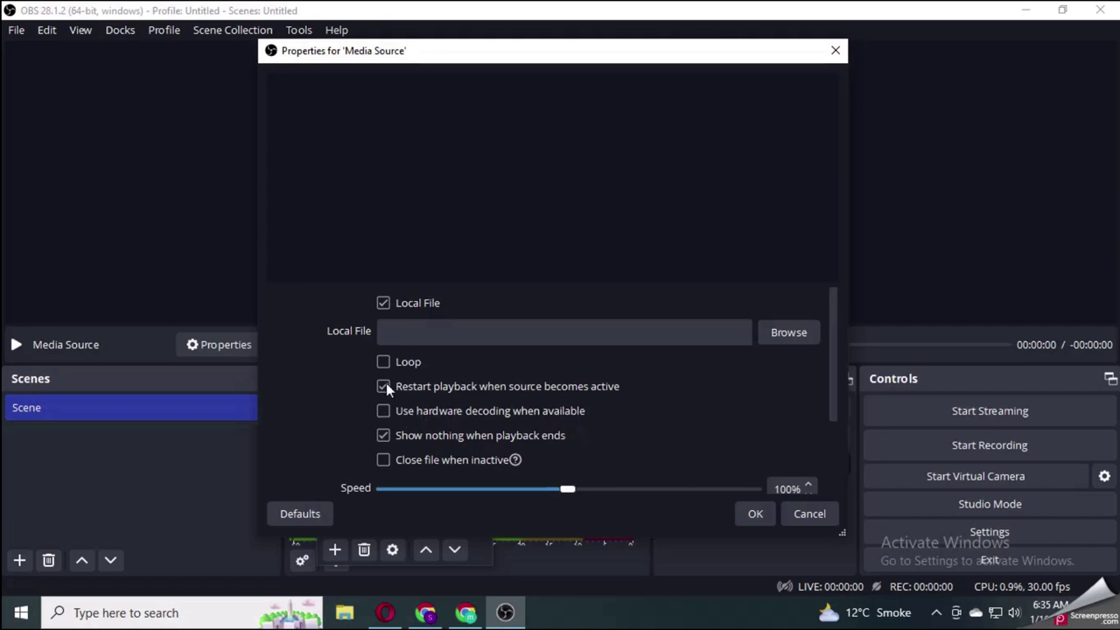
{"action": "left_click", "coordinate": [794, 336]}
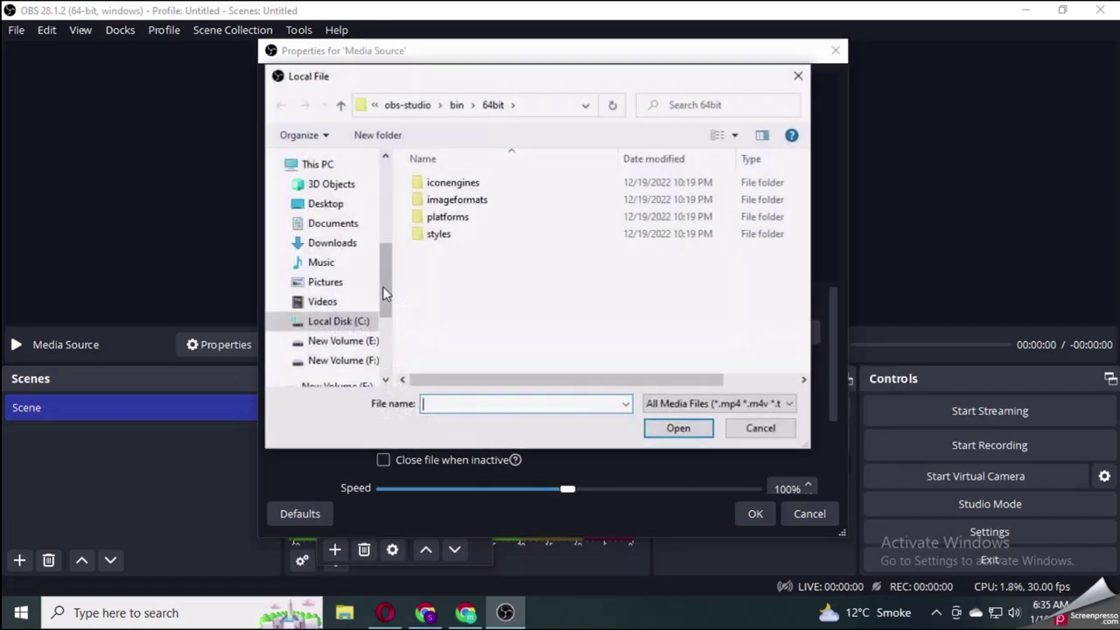
{"action": "left_click", "coordinate": [334, 346]}
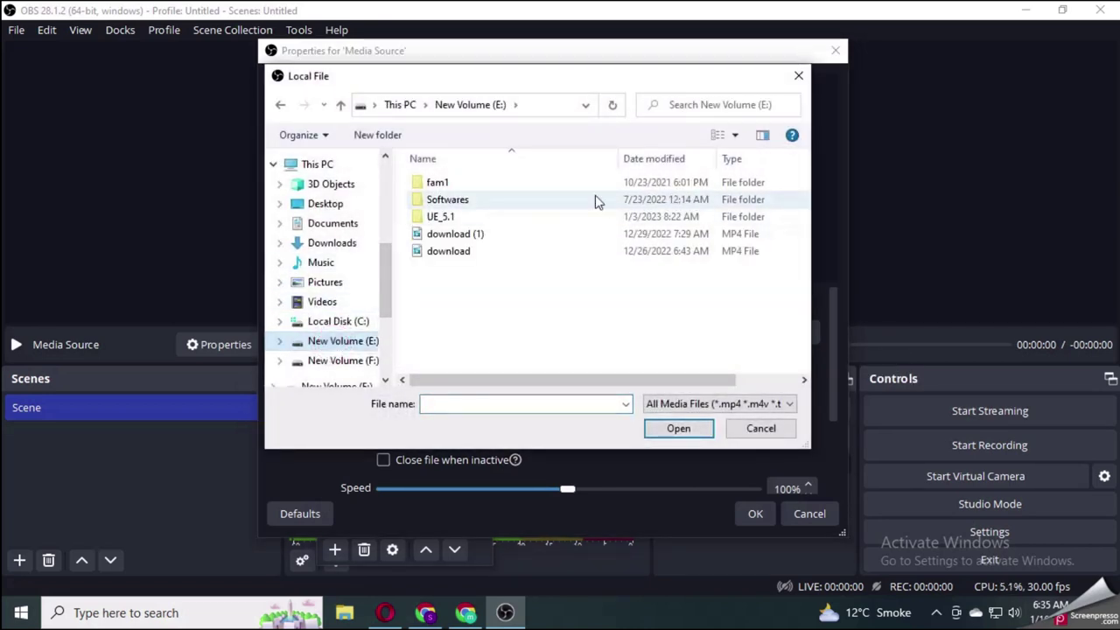
{"action": "double_click", "coordinate": [455, 253]}
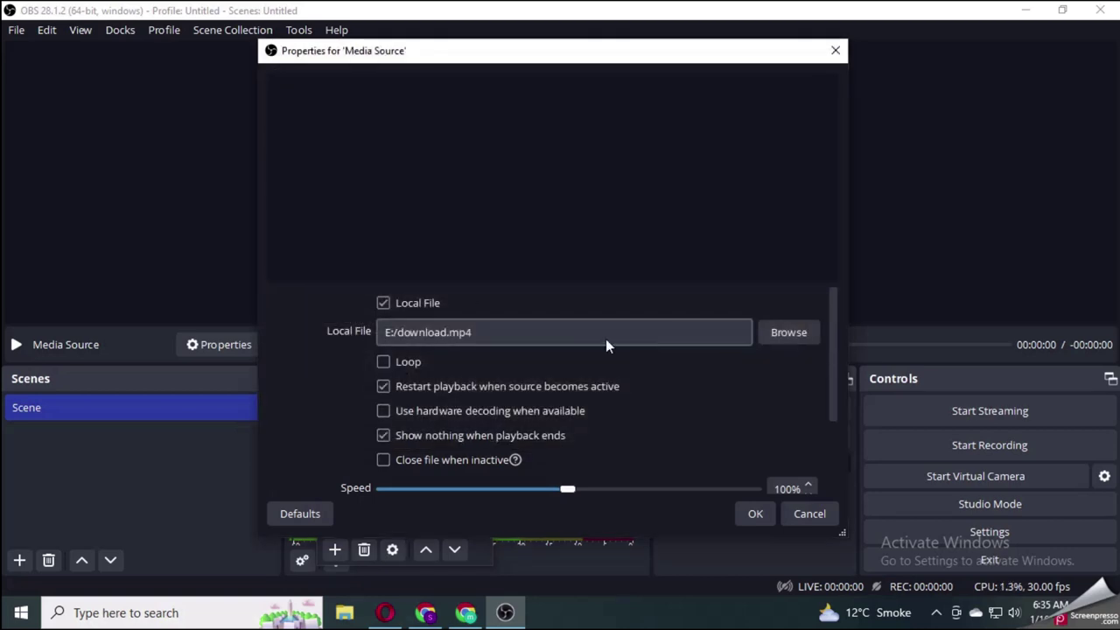
{"action": "left_click", "coordinate": [754, 513]}
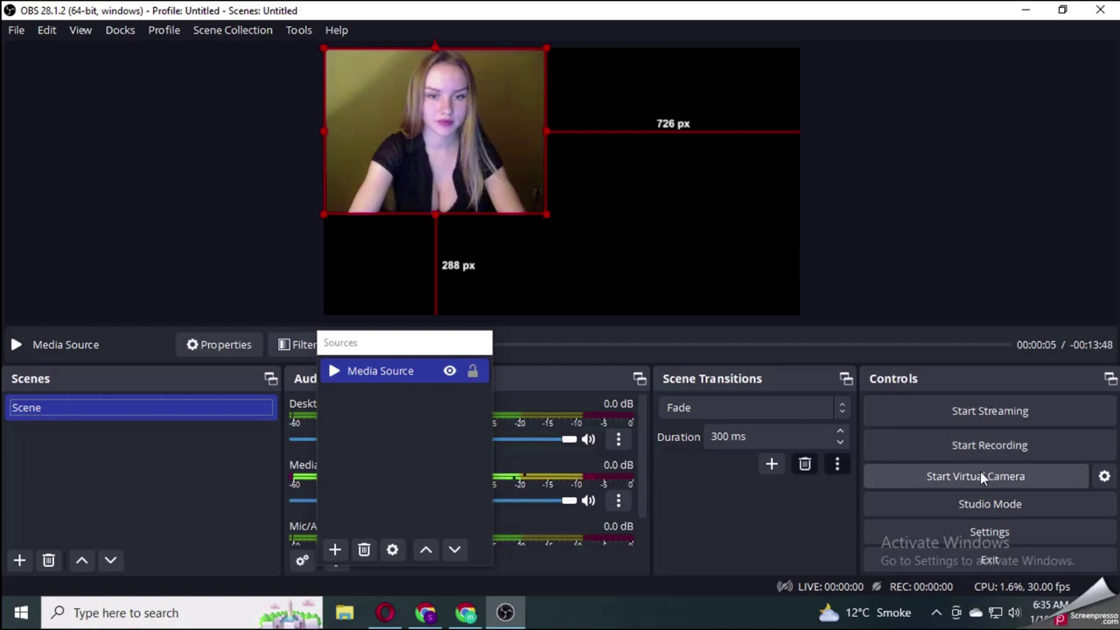
Start the OBS virtual camera and switch to the Instagram call window in Chrome.
{"action": "left_click", "coordinate": [1027, 475]}
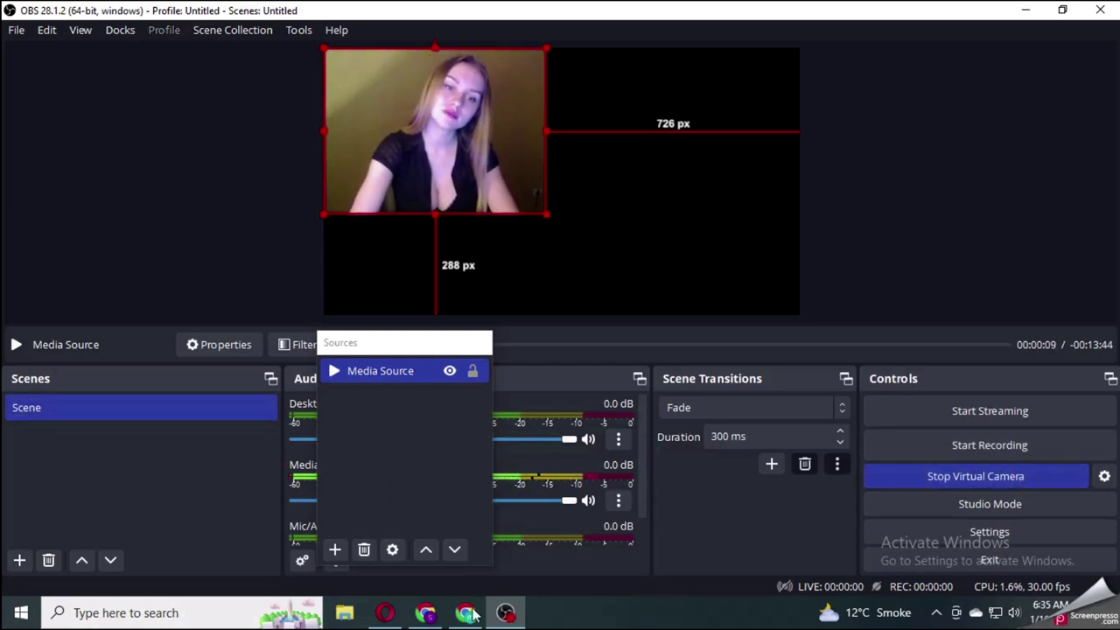
{"action": "mouse_move", "coordinate": [469, 617]}
{"action": "left_click", "coordinate": [464, 535]}
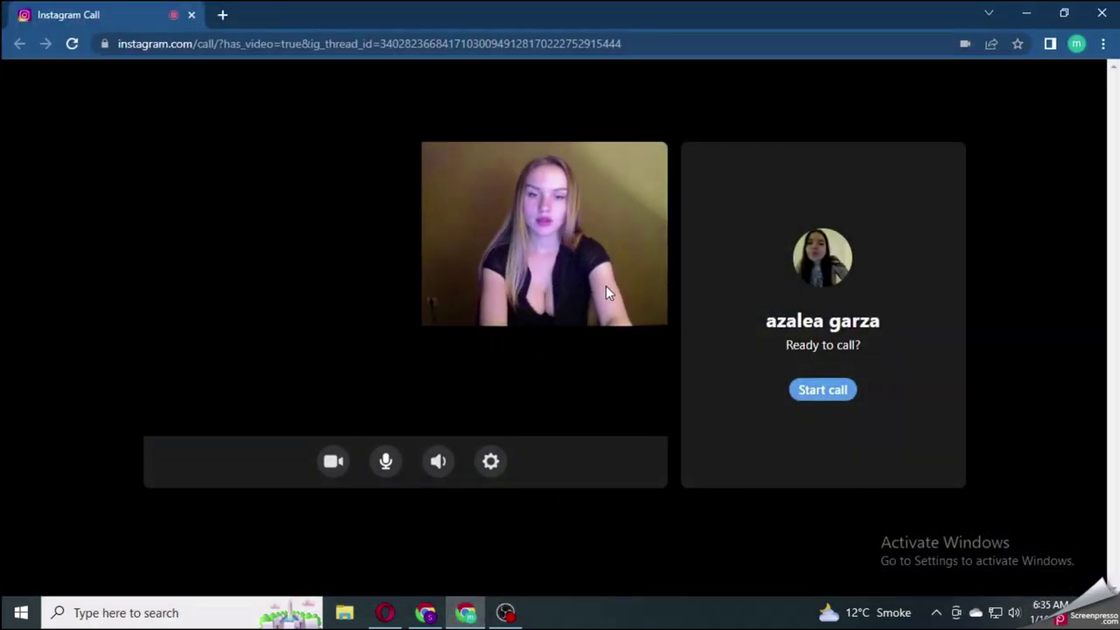
Select OBS Virtual Camera as the camera in the Instagram call settings and close the settings.
{"action": "left_click", "coordinate": [491, 461]}
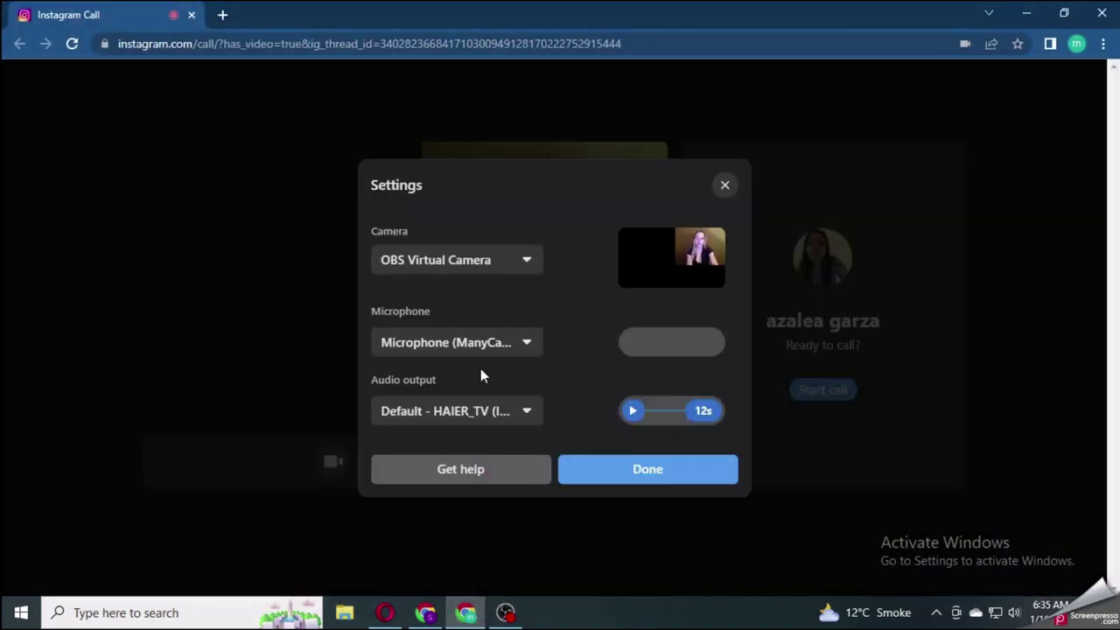
{"action": "left_click", "coordinate": [520, 260]}
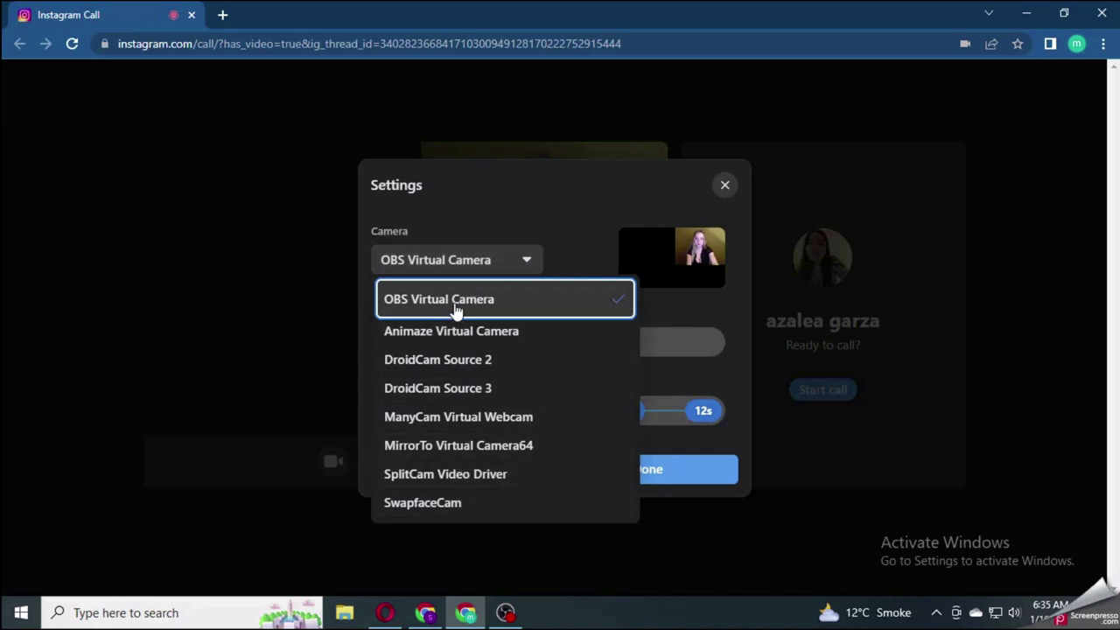
{"action": "left_click", "coordinate": [421, 301]}
{"action": "left_click", "coordinate": [223, 300]}
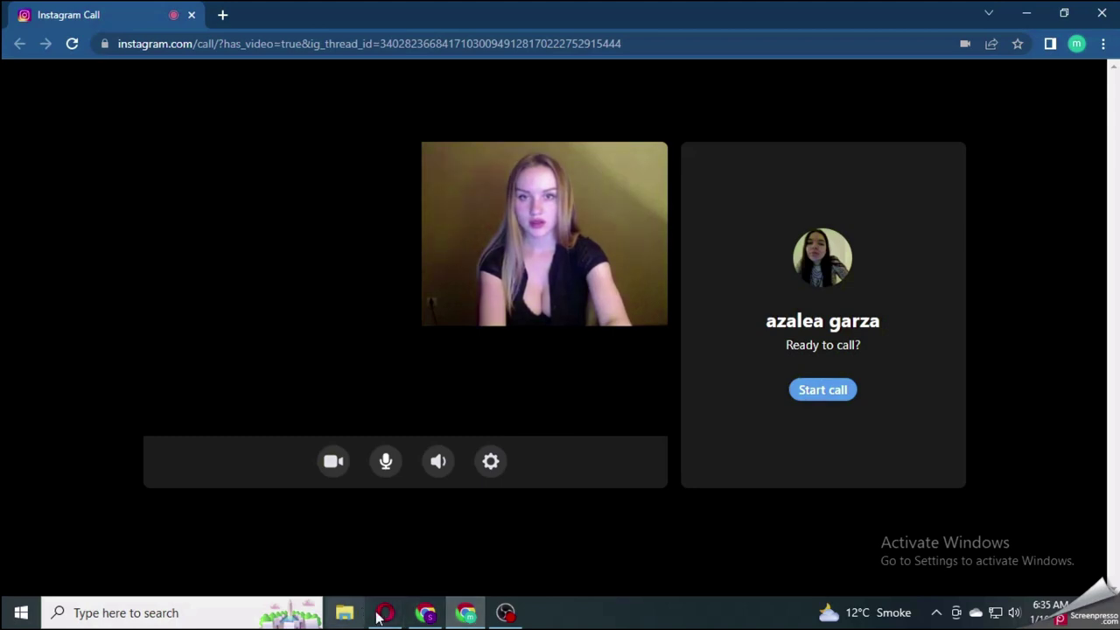
In OBS, enlarge the Media Source to cover the whole canvas, and check it in the Instagram call preview.
{"action": "left_click", "coordinate": [506, 613]}
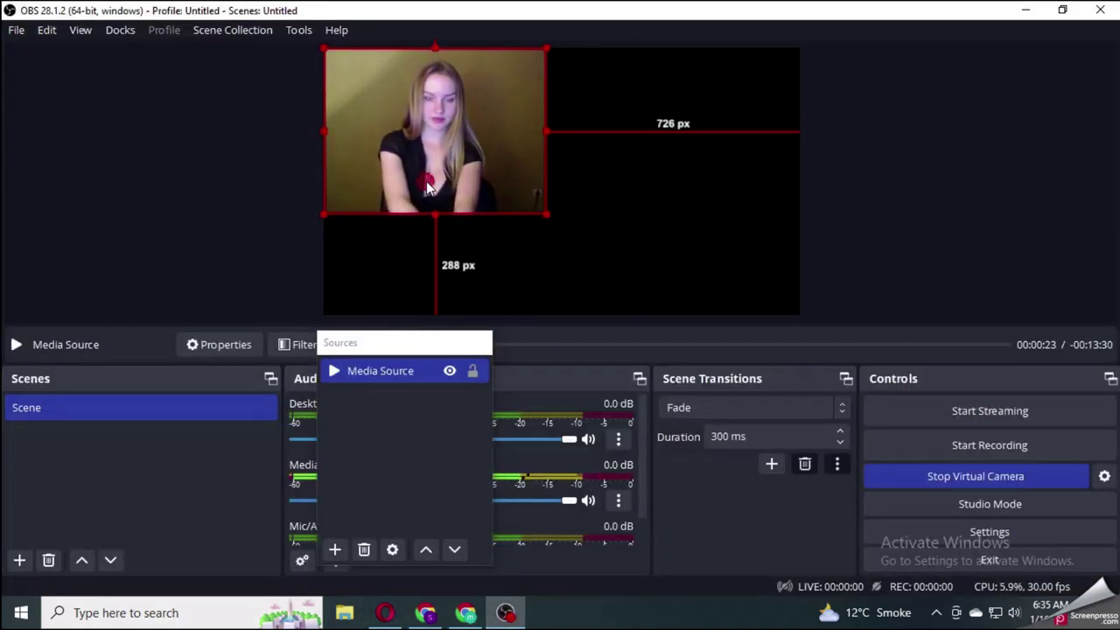
{"action": "left_click_drag", "start_coordinate": [546, 216], "coordinate": [680, 313]}
{"action": "left_click_drag", "start_coordinate": [575, 250], "coordinate": [682, 239]}
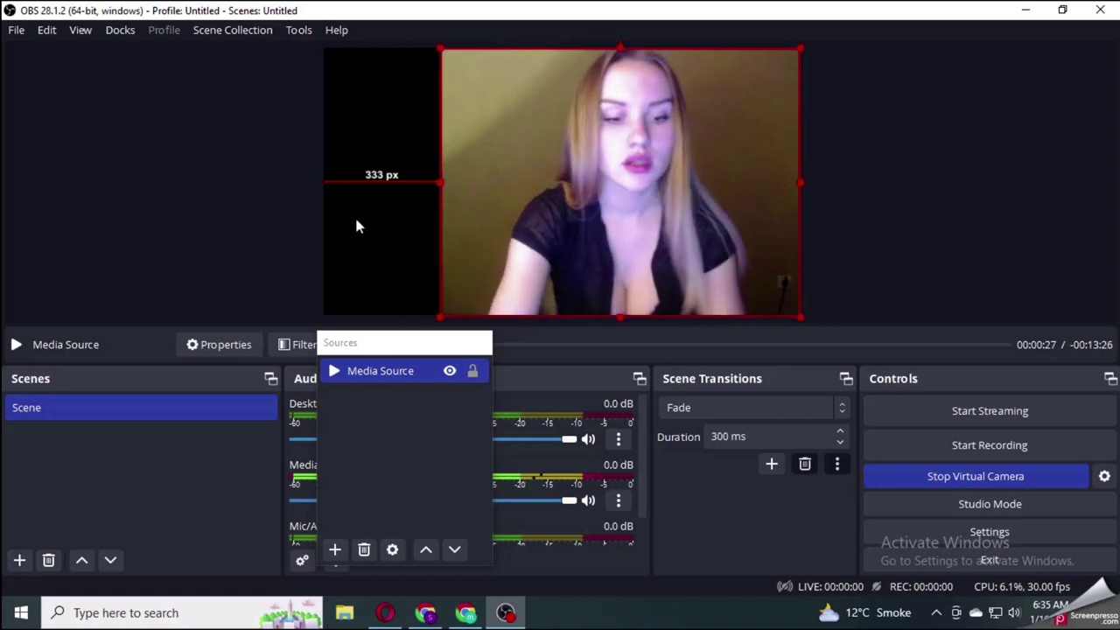
{"action": "left_click_drag", "start_coordinate": [442, 184], "coordinate": [322, 186]}
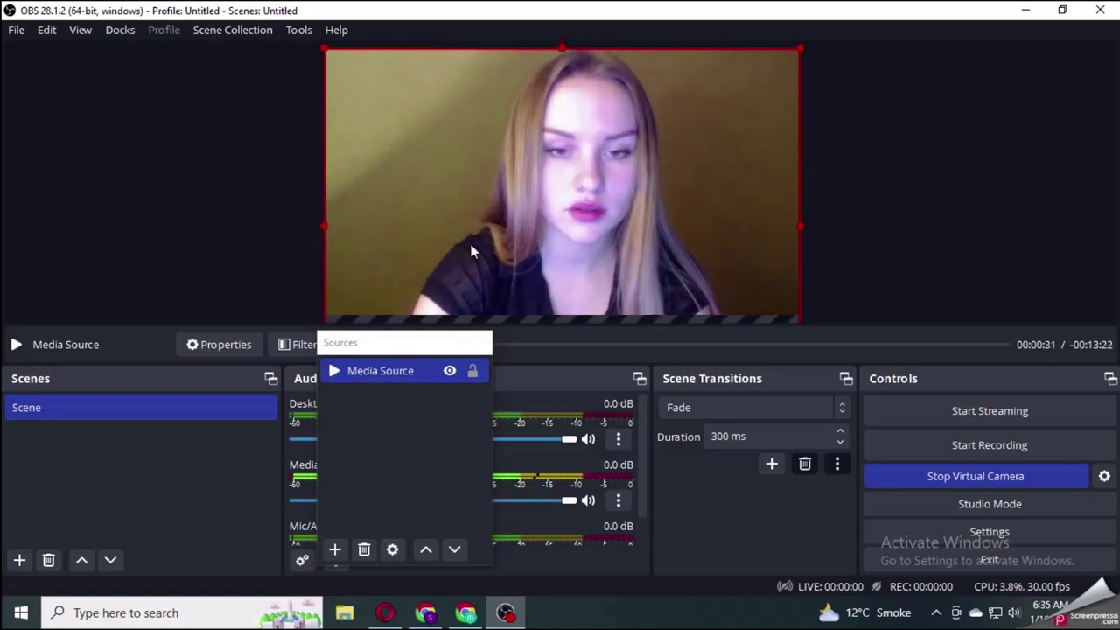
{"action": "left_click", "coordinate": [466, 615]}
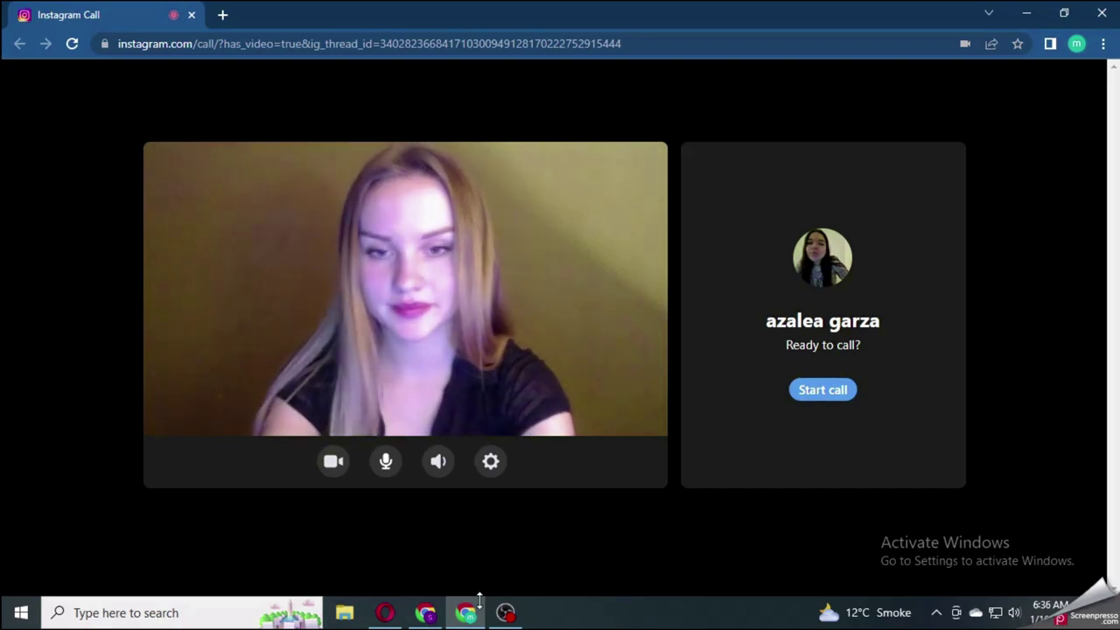
Back in OBS, add a new Image source using the file E:/2023-01-10_18h35_47.png.
{"action": "left_click", "coordinate": [514, 606]}
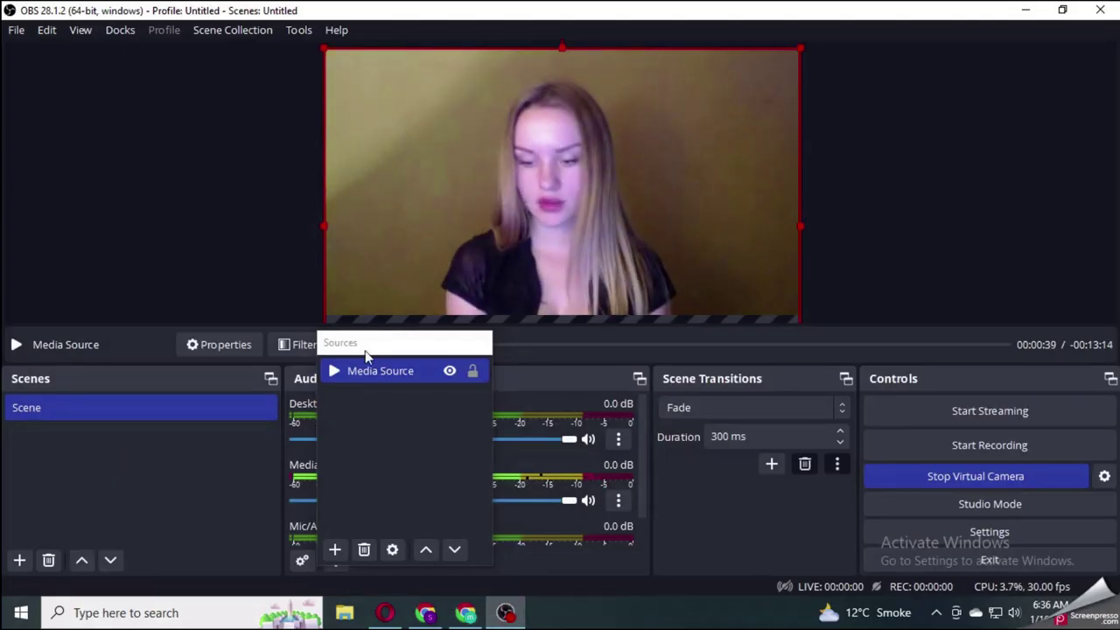
{"action": "left_click", "coordinate": [335, 549]}
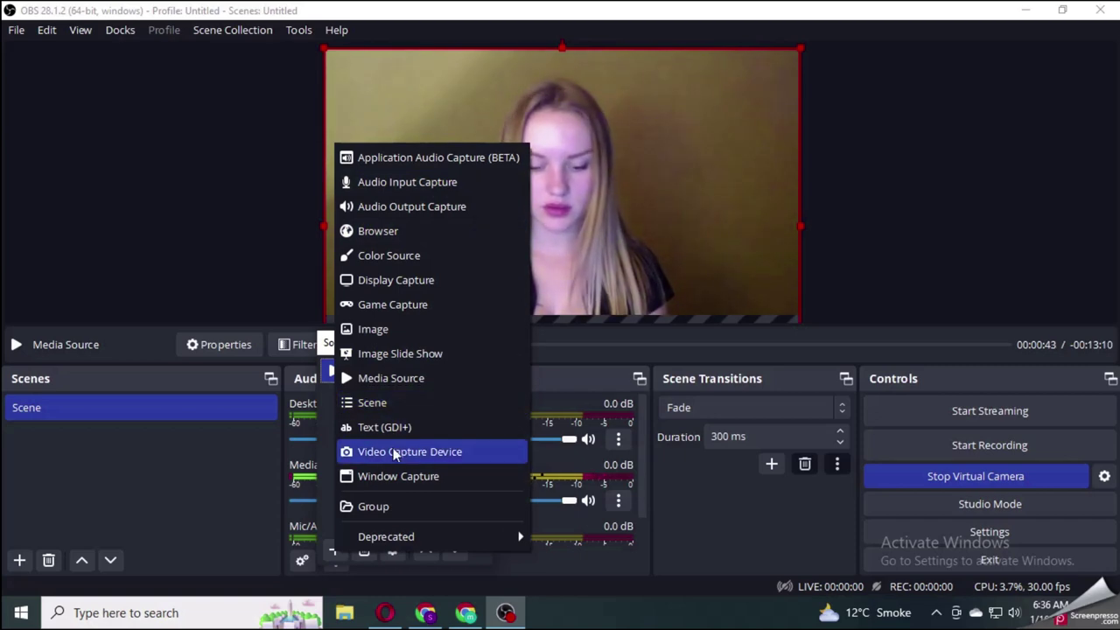
{"action": "left_click", "coordinate": [385, 328]}
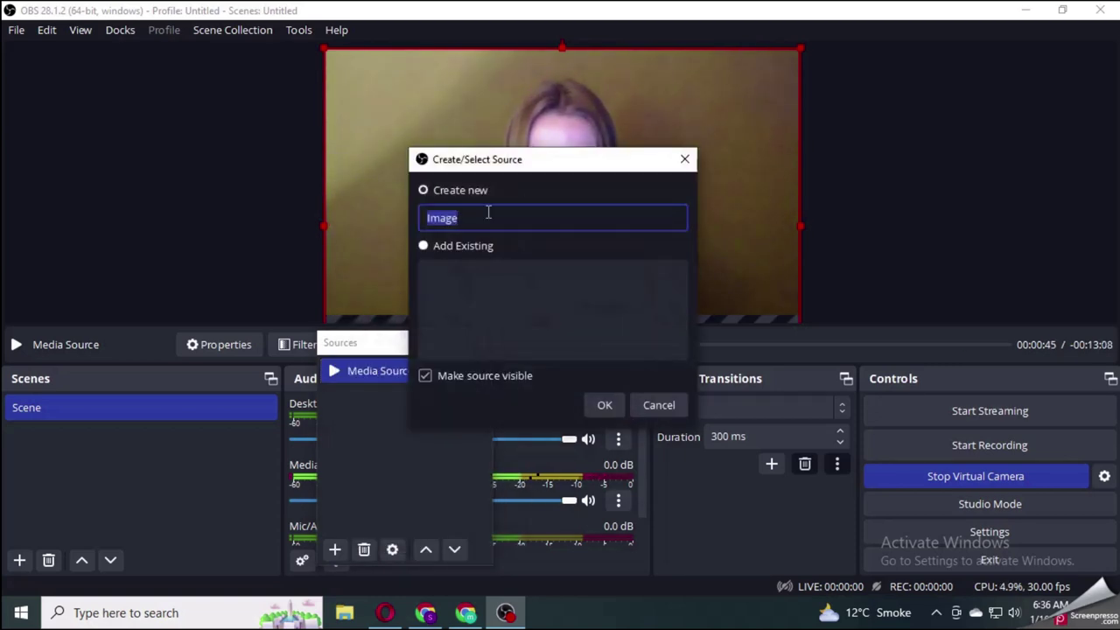
{"action": "left_click", "coordinate": [602, 407]}
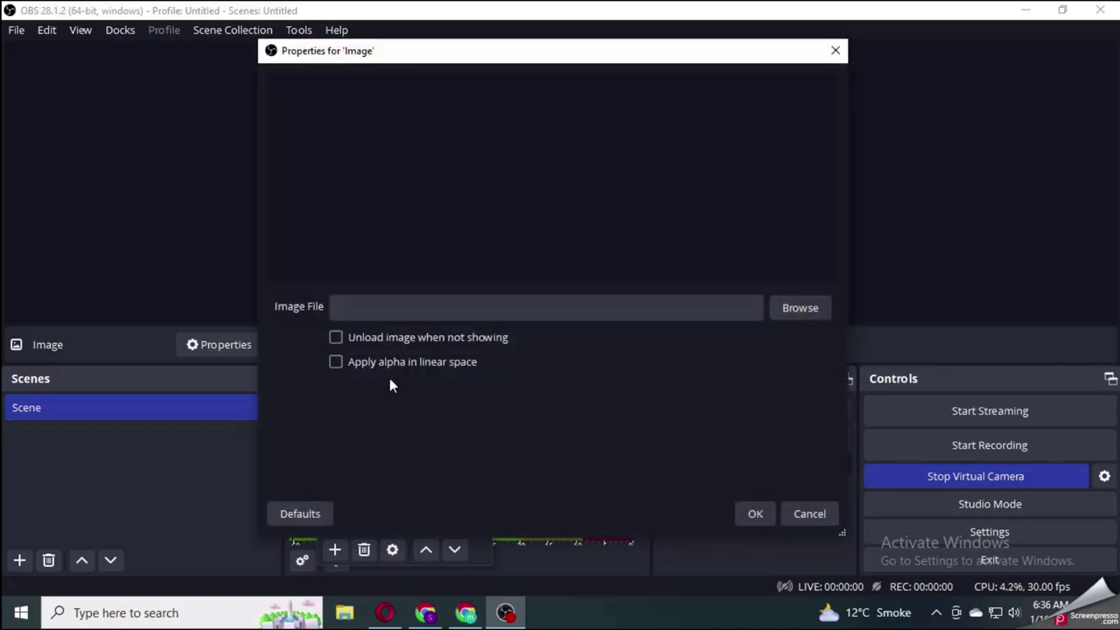
{"action": "left_click", "coordinate": [801, 307]}
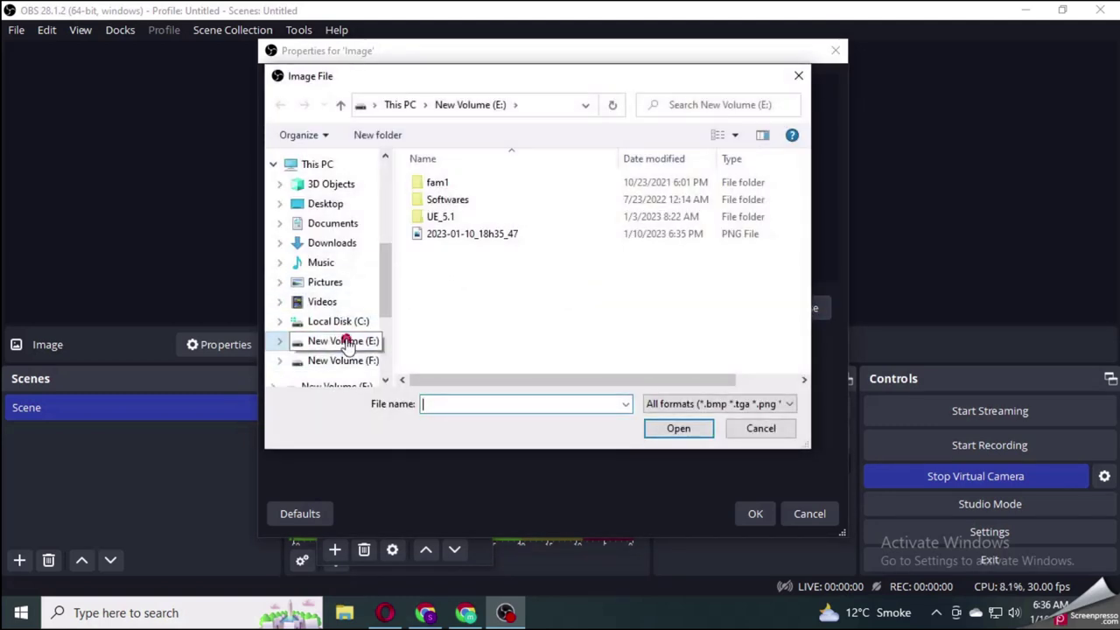
{"action": "double_click", "coordinate": [464, 234]}
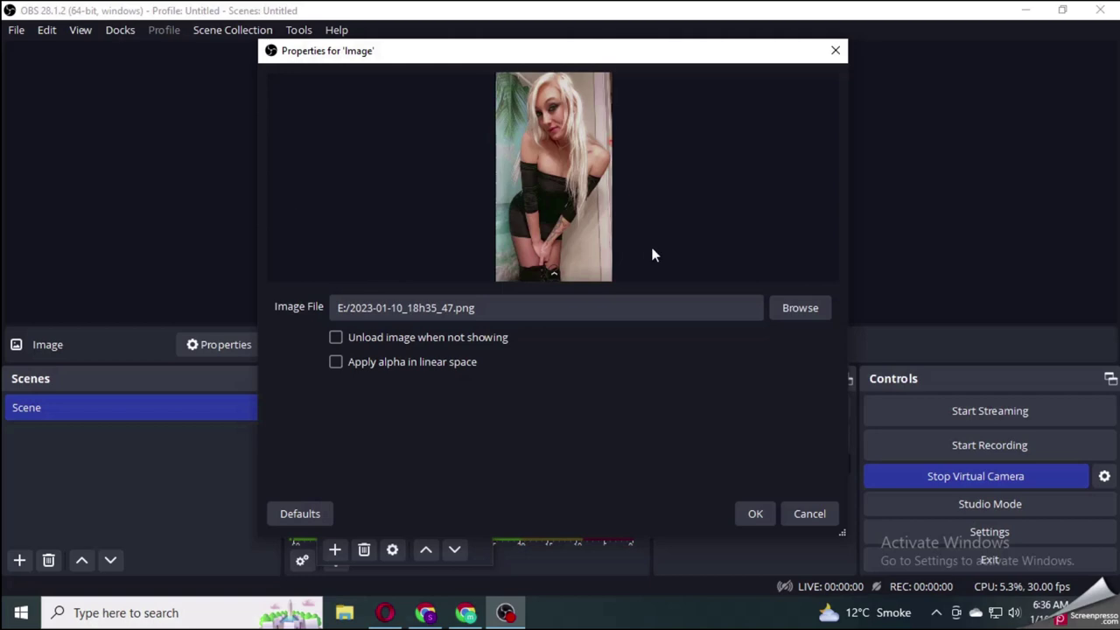
{"action": "left_click", "coordinate": [754, 516]}
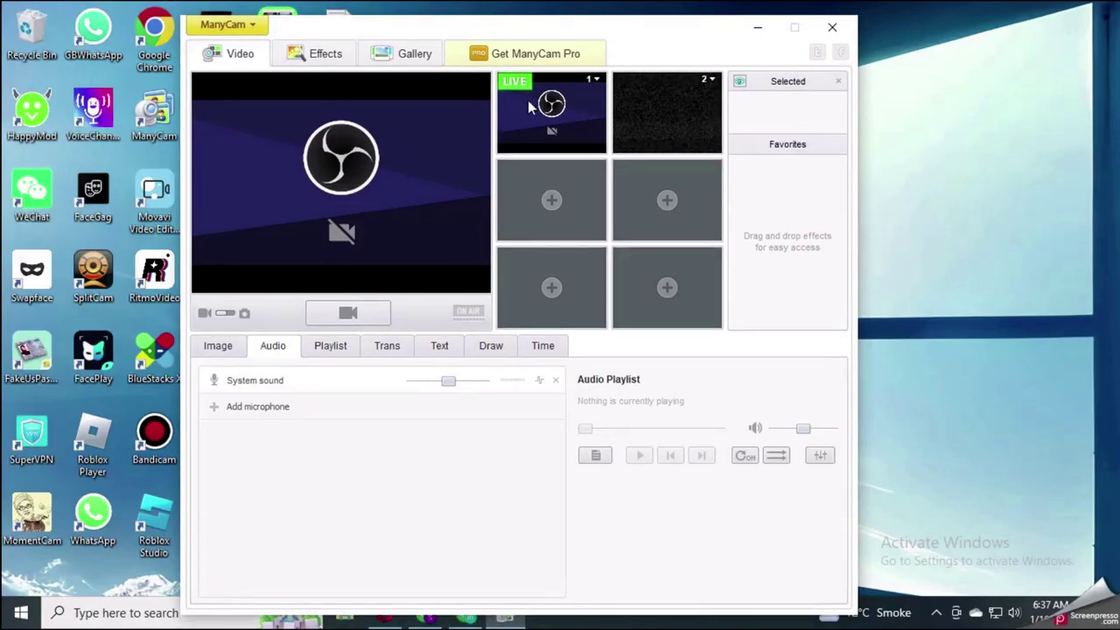
Set the first ManyCam video source to the media file download from New Volume (E:).
{"action": "left_click", "coordinate": [596, 81]}
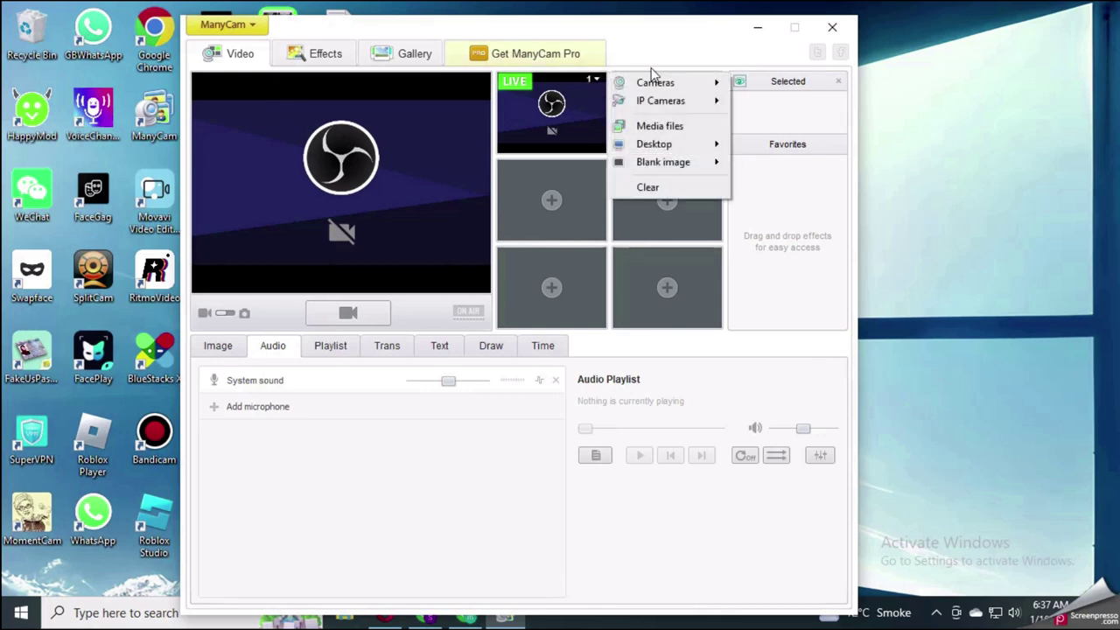
{"action": "mouse_move", "coordinate": [651, 85]}
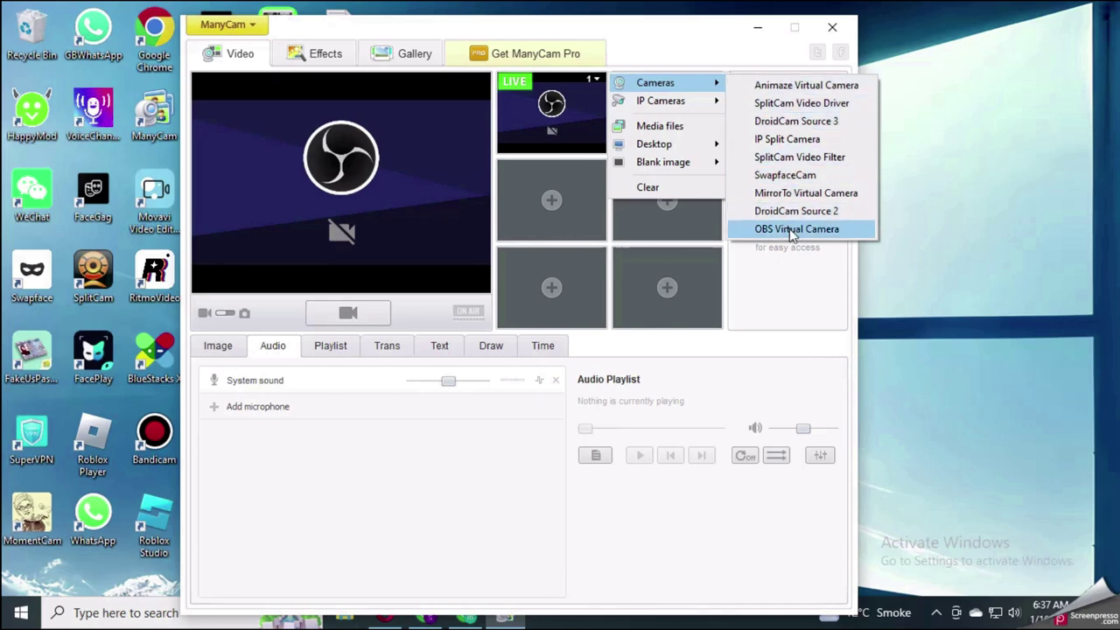
{"action": "mouse_move", "coordinate": [656, 159]}
{"action": "mouse_move", "coordinate": [686, 104]}
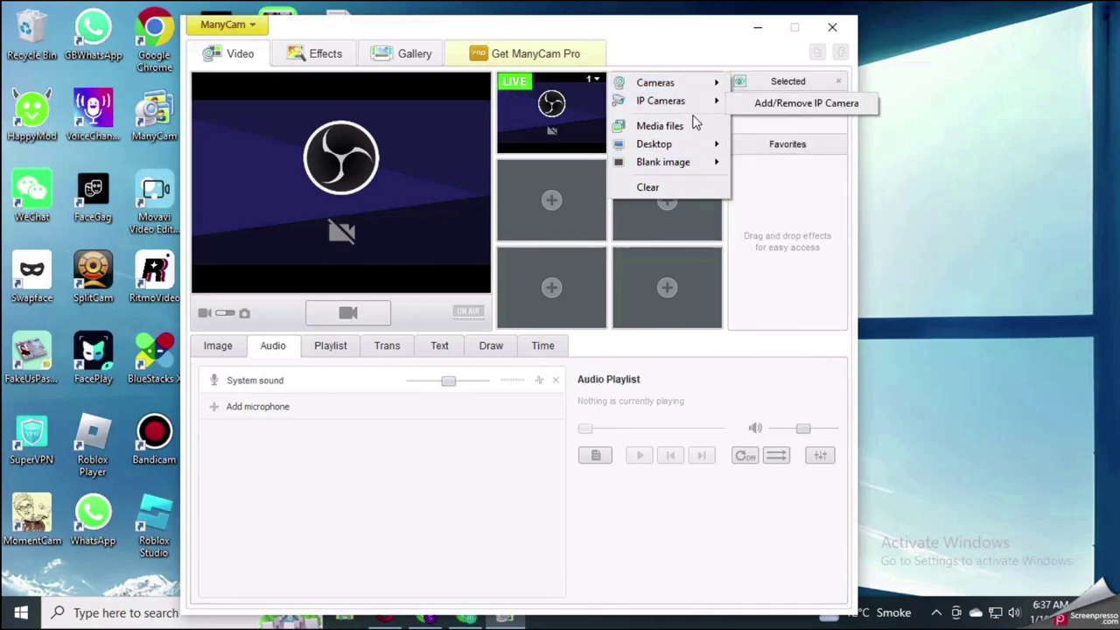
{"action": "left_click", "coordinate": [681, 126]}
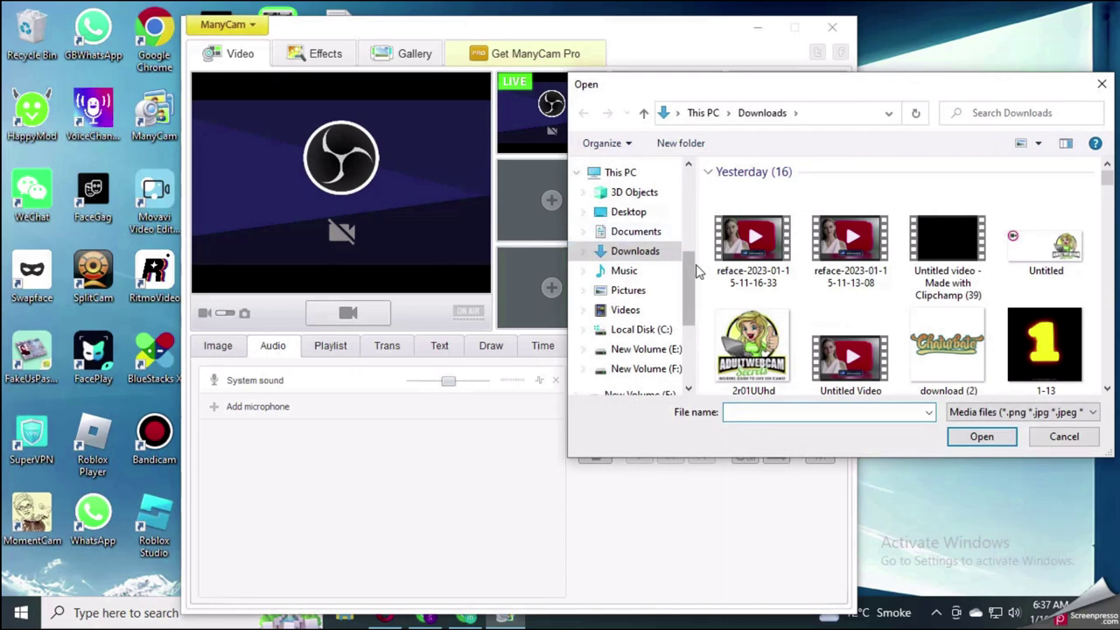
{"action": "left_click", "coordinate": [644, 349]}
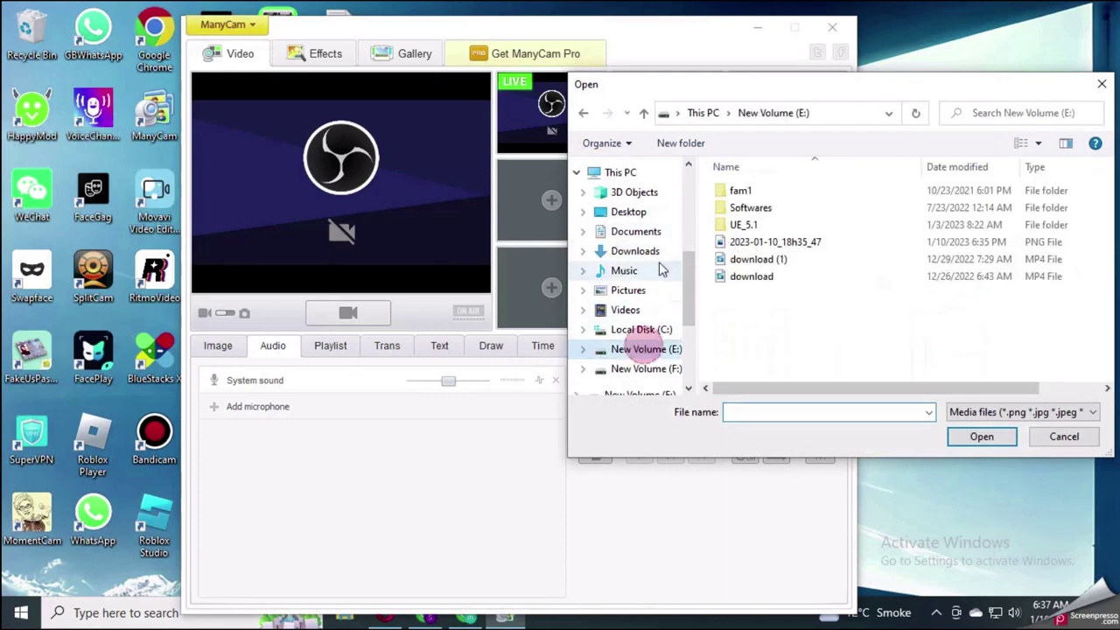
{"action": "double_click", "coordinate": [779, 277]}
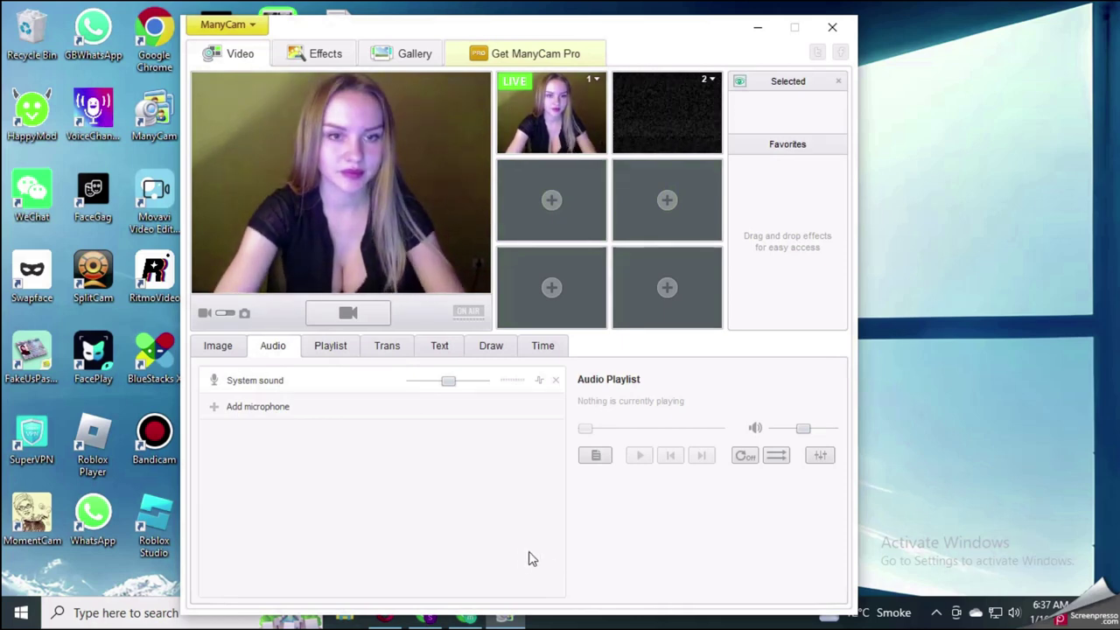
Switch to the Instagram call in Chrome and select ManyCam Virtual Webcam as its camera.
{"action": "left_click", "coordinate": [494, 619]}
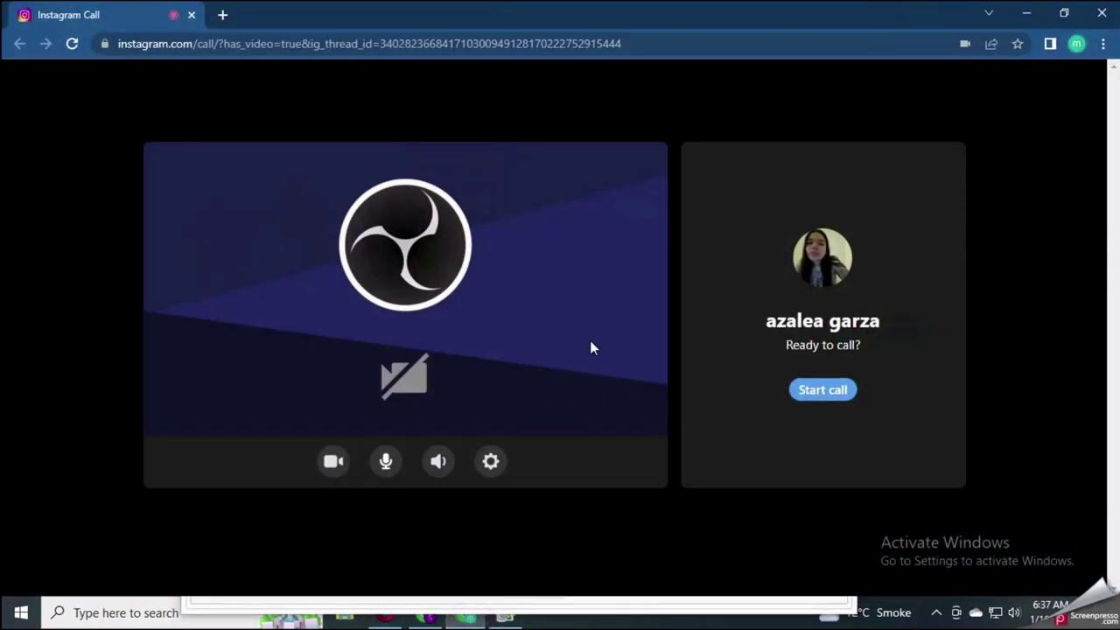
{"action": "left_click", "coordinate": [491, 461]}
{"action": "left_click", "coordinate": [464, 271]}
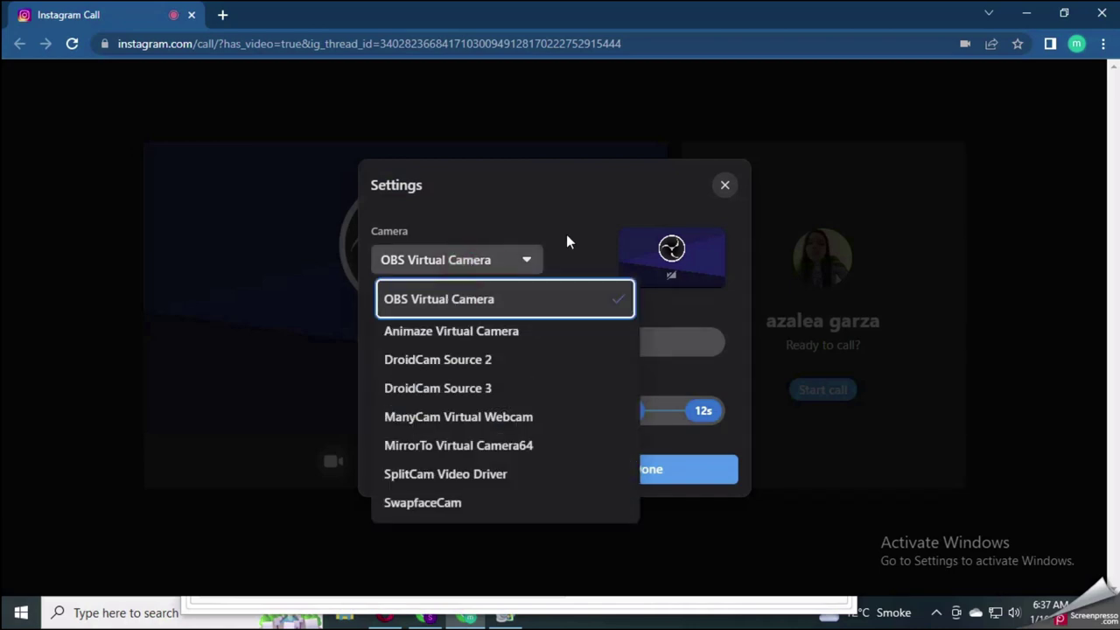
{"action": "left_click", "coordinate": [459, 417]}
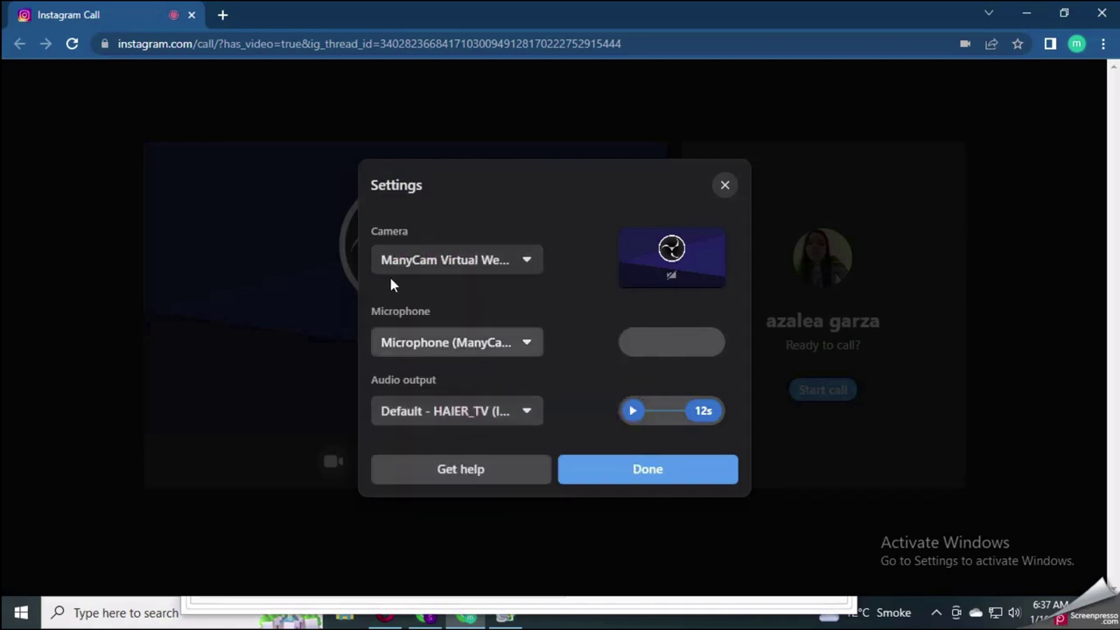
{"action": "left_click", "coordinate": [627, 473]}
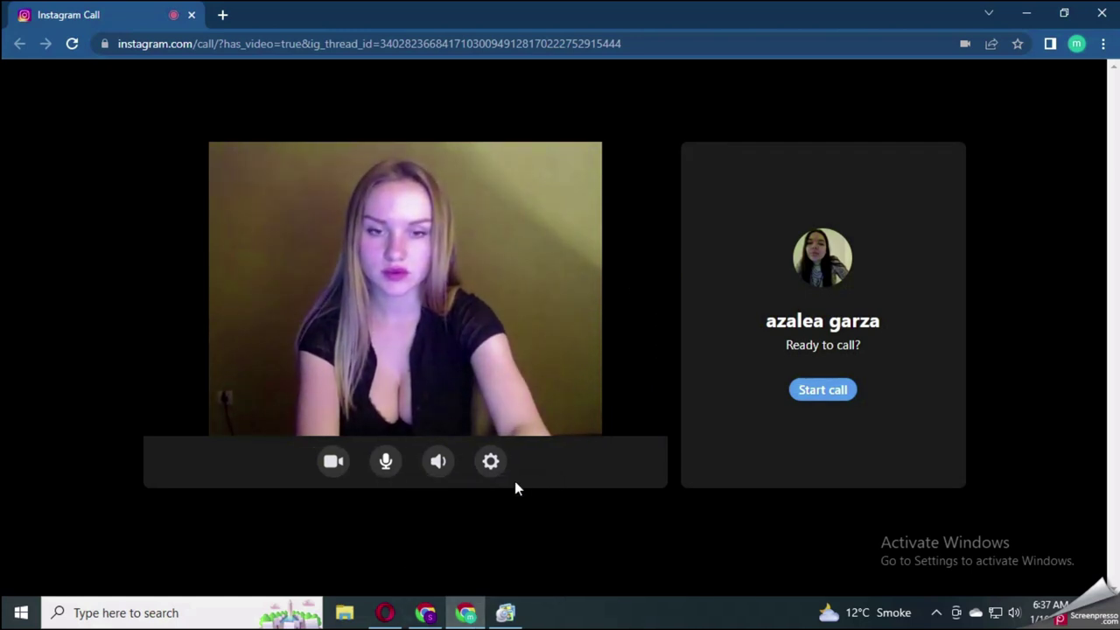
Select Microphone (ManyCam Virtual Microphone) as the Instagram call's microphone and close the settings.
{"action": "left_click", "coordinate": [489, 464]}
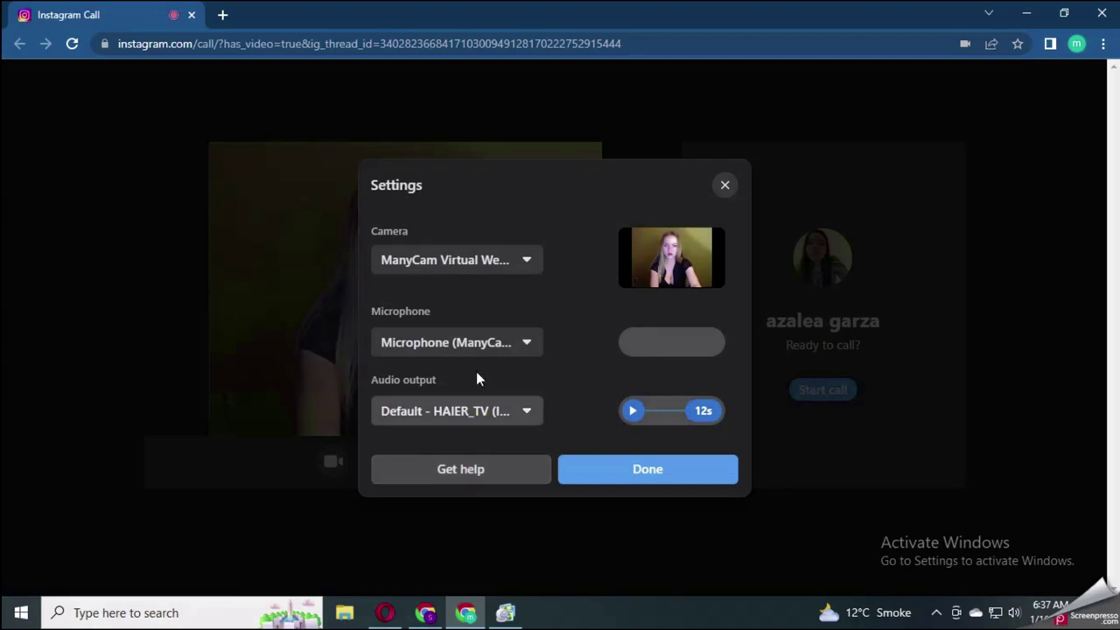
{"action": "left_click", "coordinate": [521, 344]}
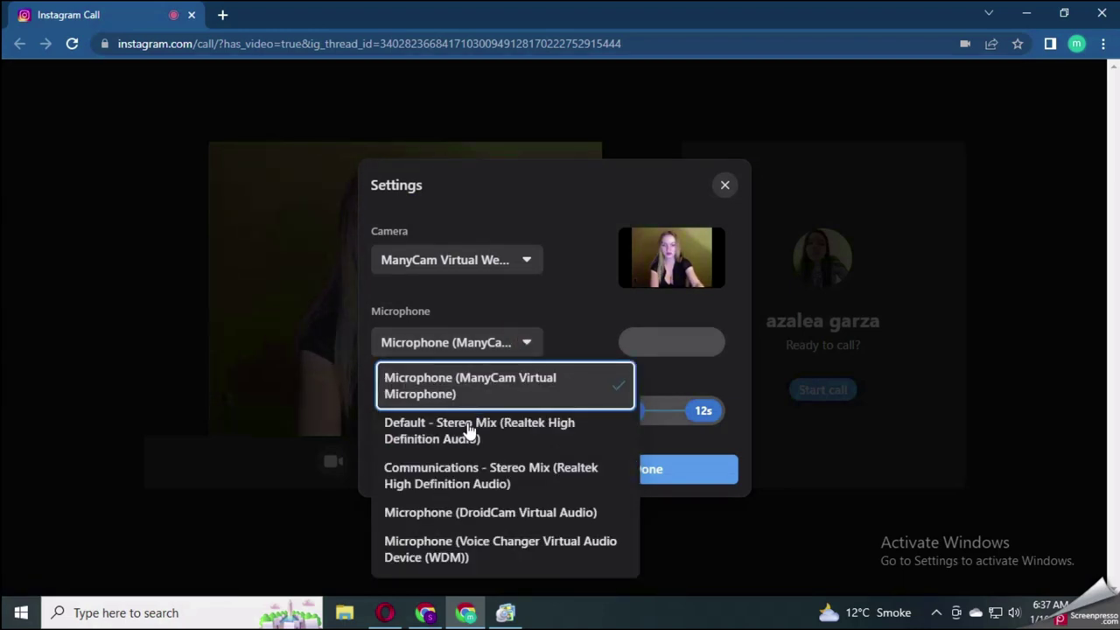
{"action": "left_click", "coordinate": [503, 392]}
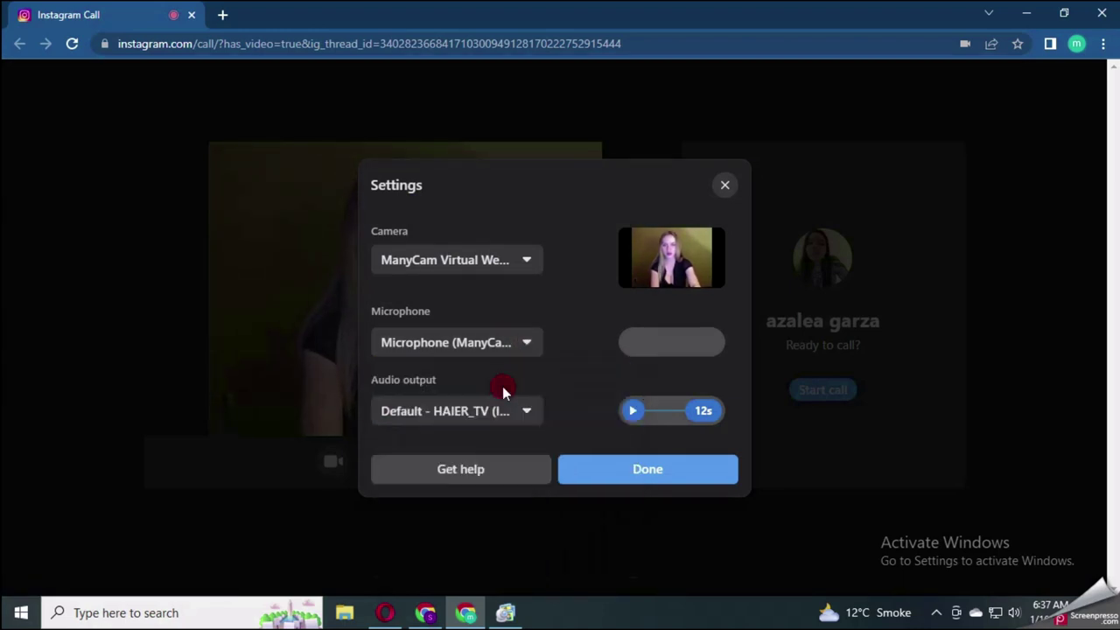
{"action": "left_click", "coordinate": [63, 374]}
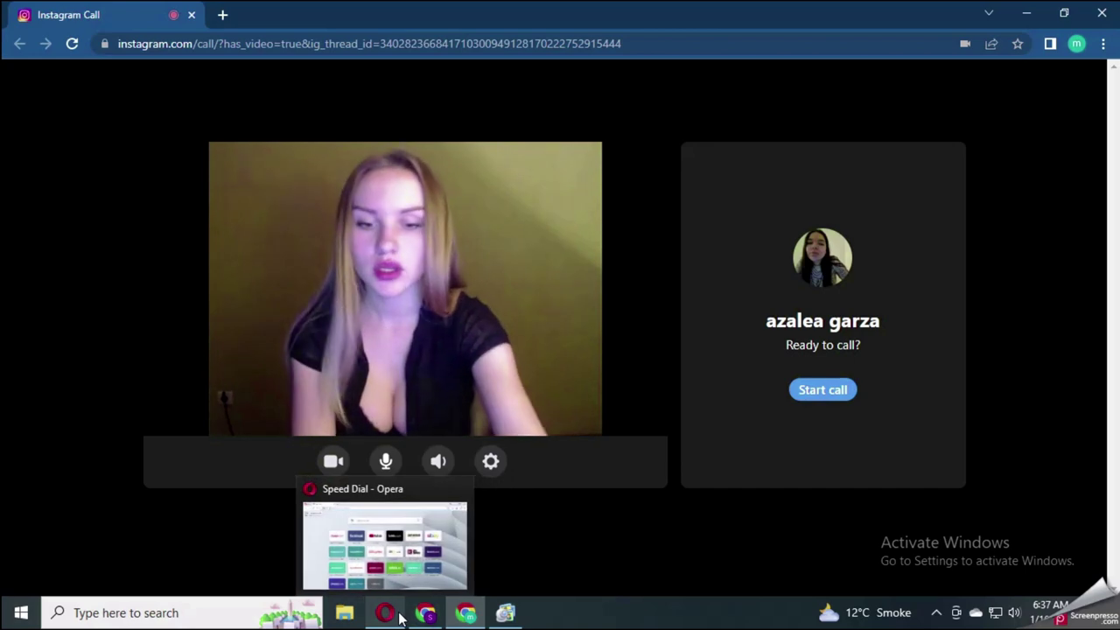
Switch back to ManyCam and view its audio settings.
{"action": "left_click", "coordinate": [427, 617]}
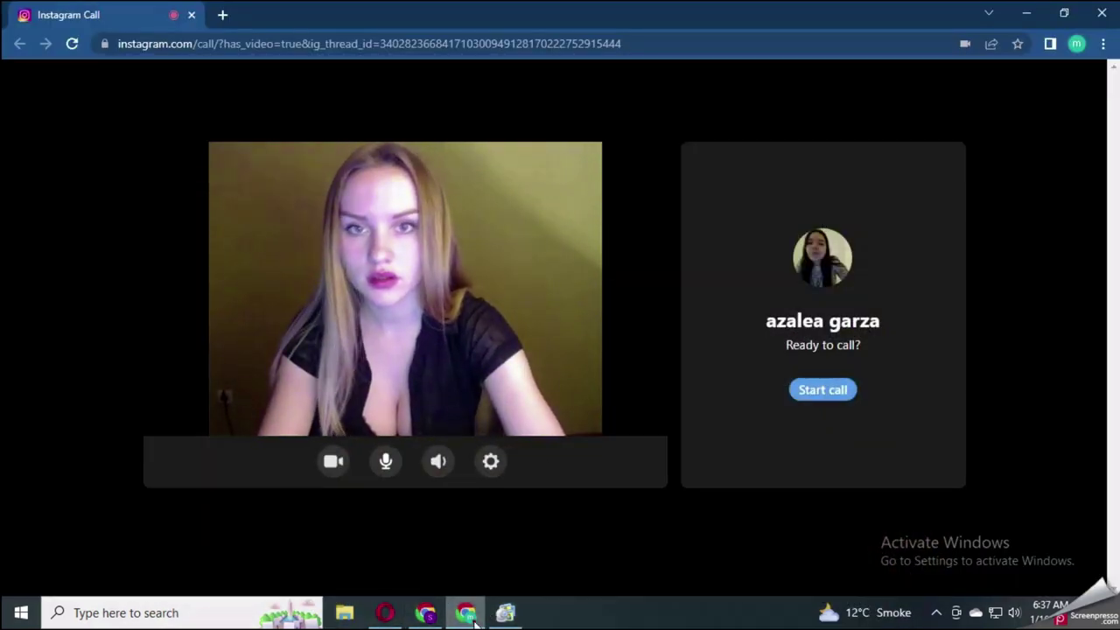
{"action": "left_click", "coordinate": [467, 615]}
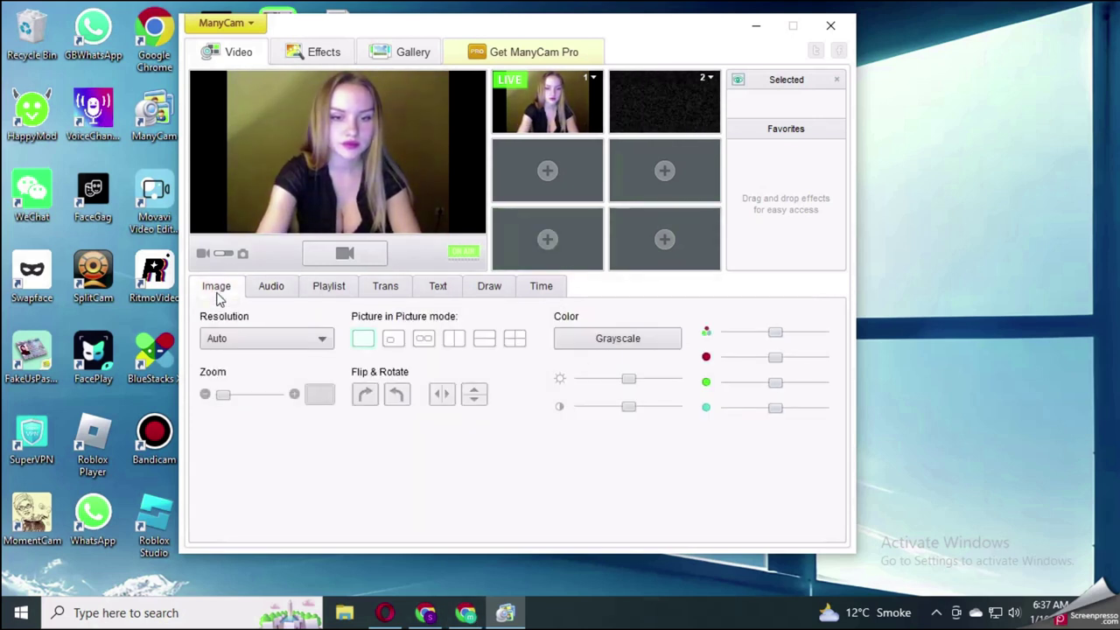
{"action": "left_click", "coordinate": [265, 287]}
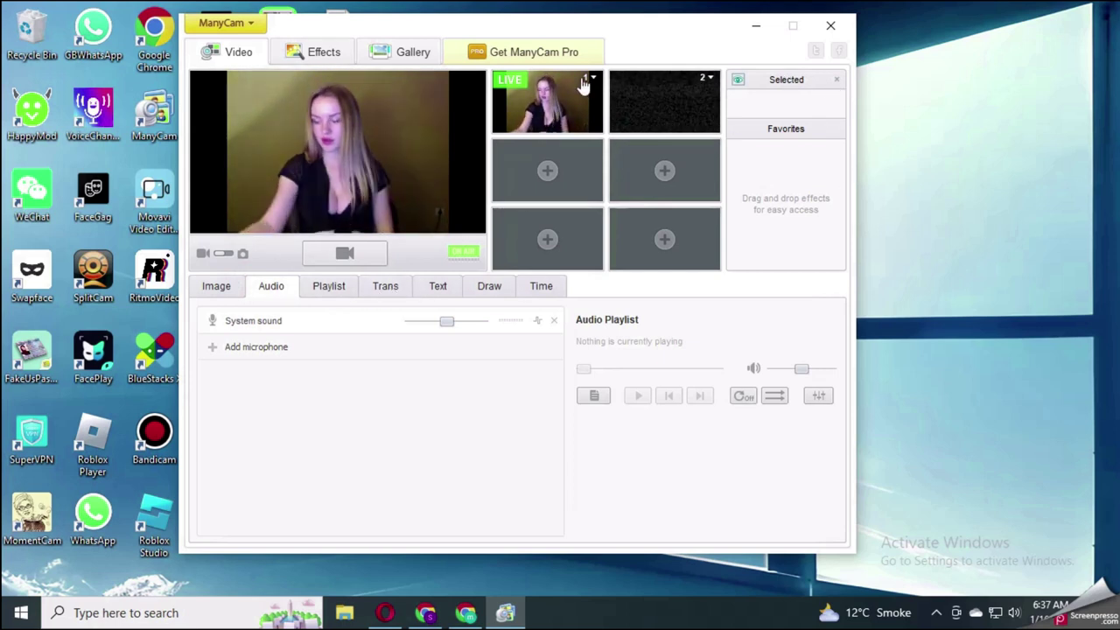
Try the Frog and Sun object effects on the ManyCam video, and remove both of them.
{"action": "left_click", "coordinate": [323, 55]}
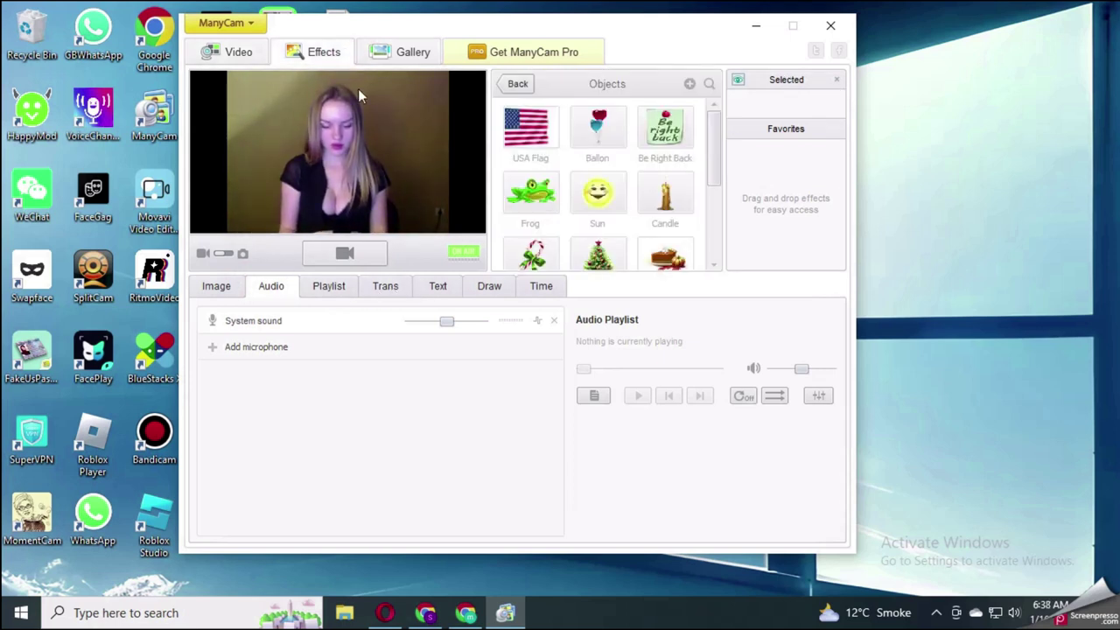
{"action": "left_click", "coordinate": [531, 199]}
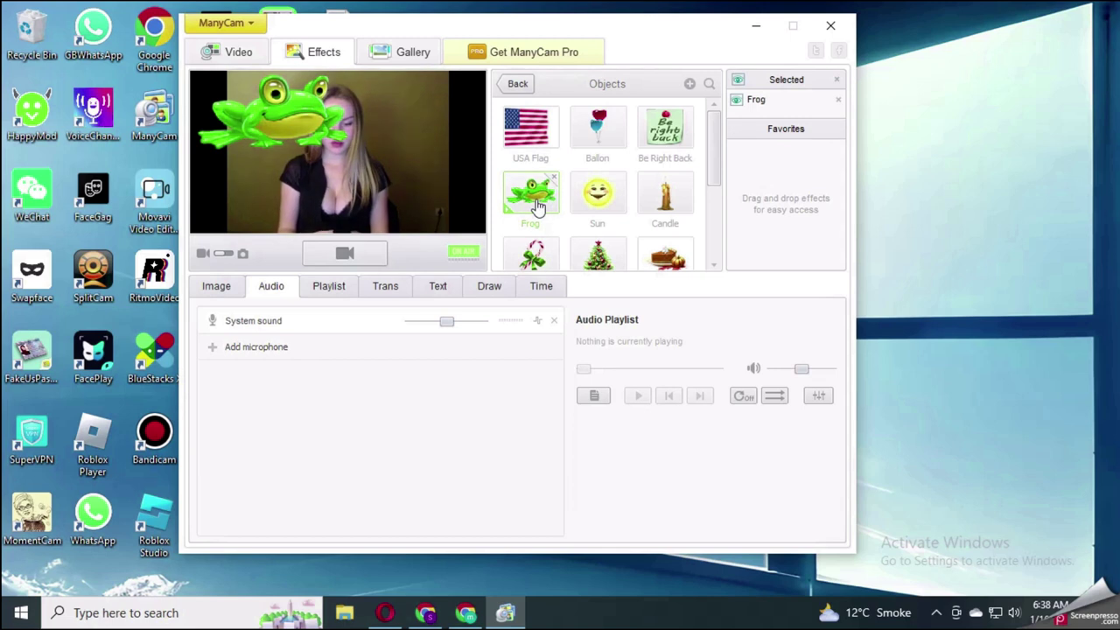
{"action": "left_click", "coordinate": [604, 199]}
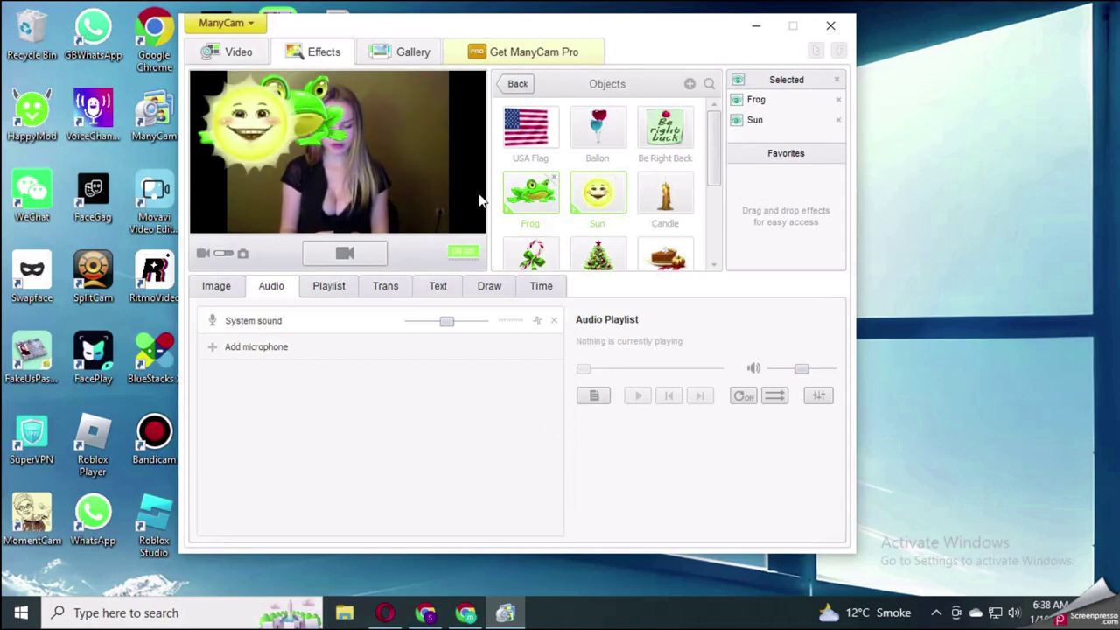
{"action": "left_click", "coordinate": [838, 121]}
{"action": "left_click", "coordinate": [840, 101]}
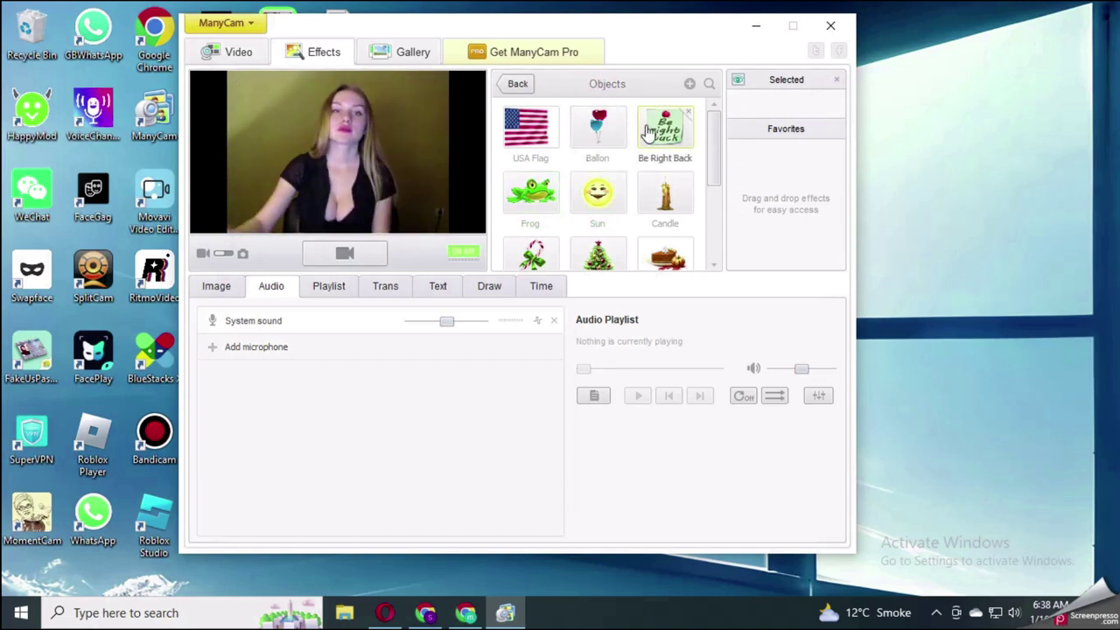
Look through ManyCam's remaining object effects, its recordings gallery and the microphones that can be added.
{"action": "scroll", "coordinate": [579, 257], "scroll_direction": "down", "scroll_amount": 3}
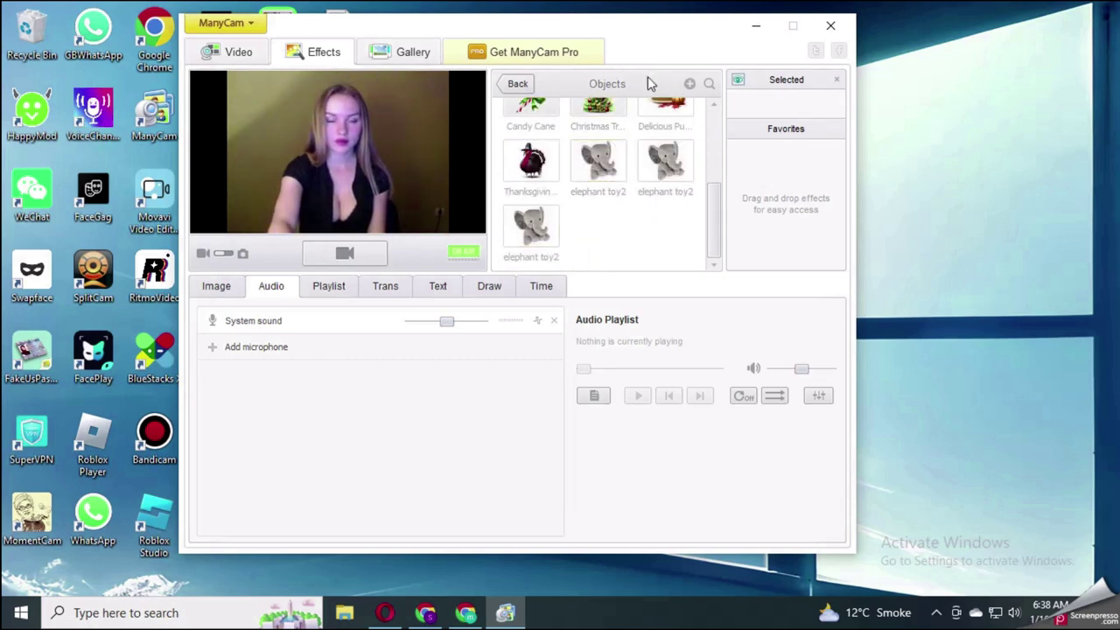
{"action": "left_click", "coordinate": [403, 52]}
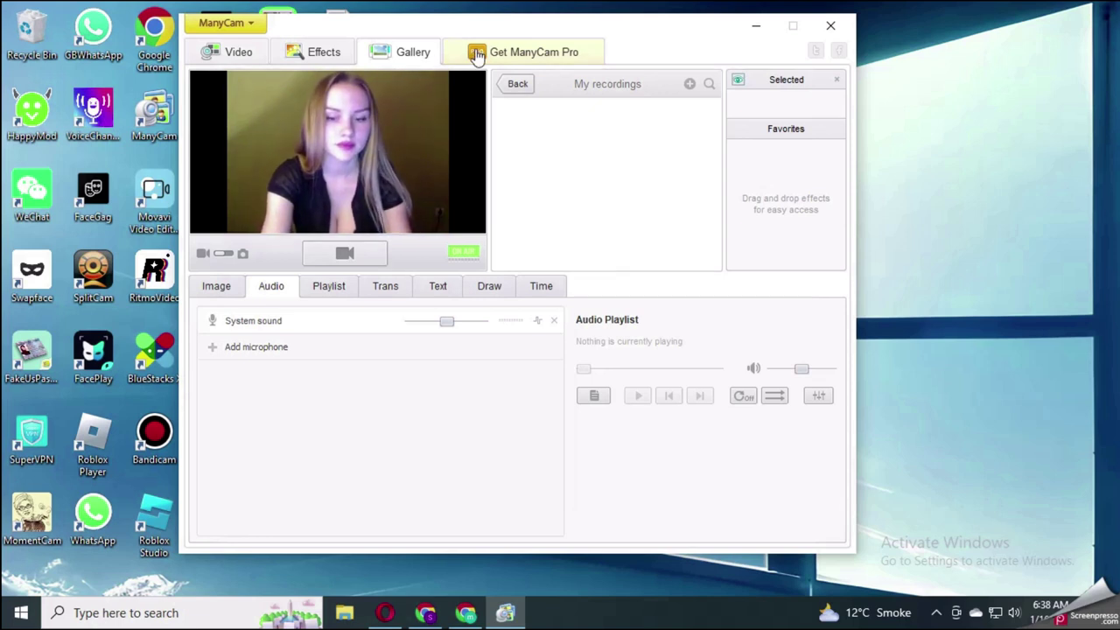
{"action": "left_click", "coordinate": [218, 348]}
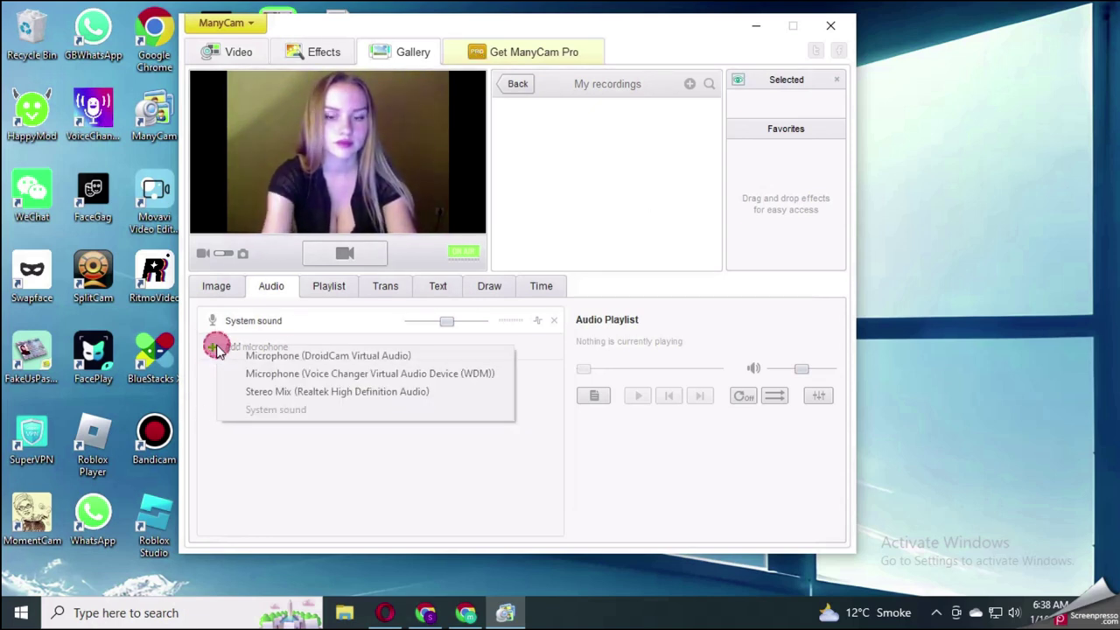
{"action": "left_click", "coordinate": [350, 412]}
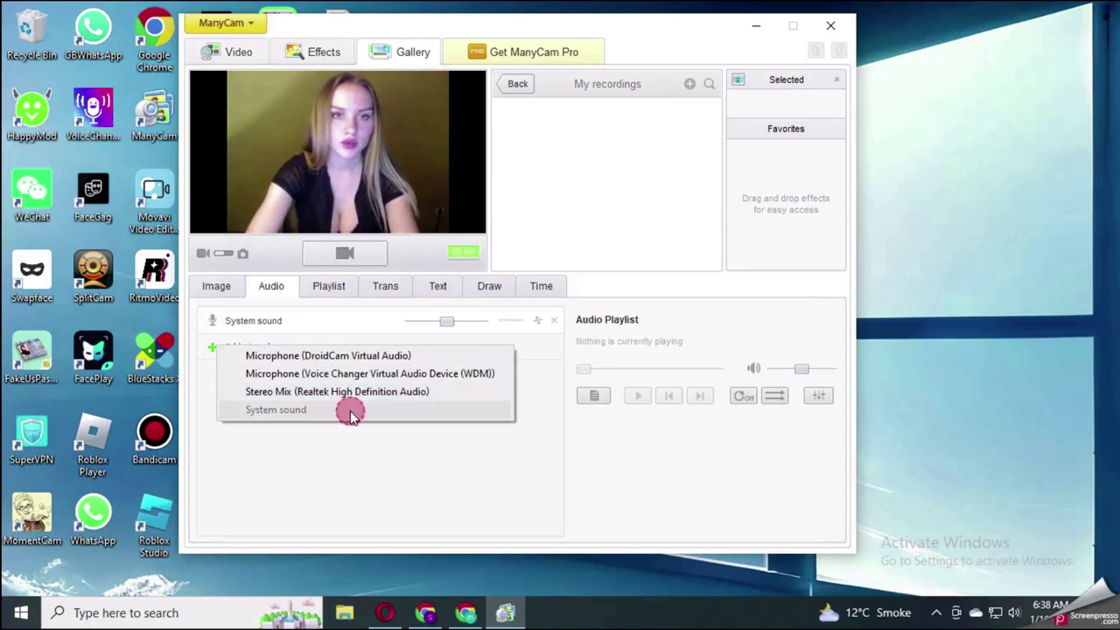
{"action": "left_click", "coordinate": [282, 507]}
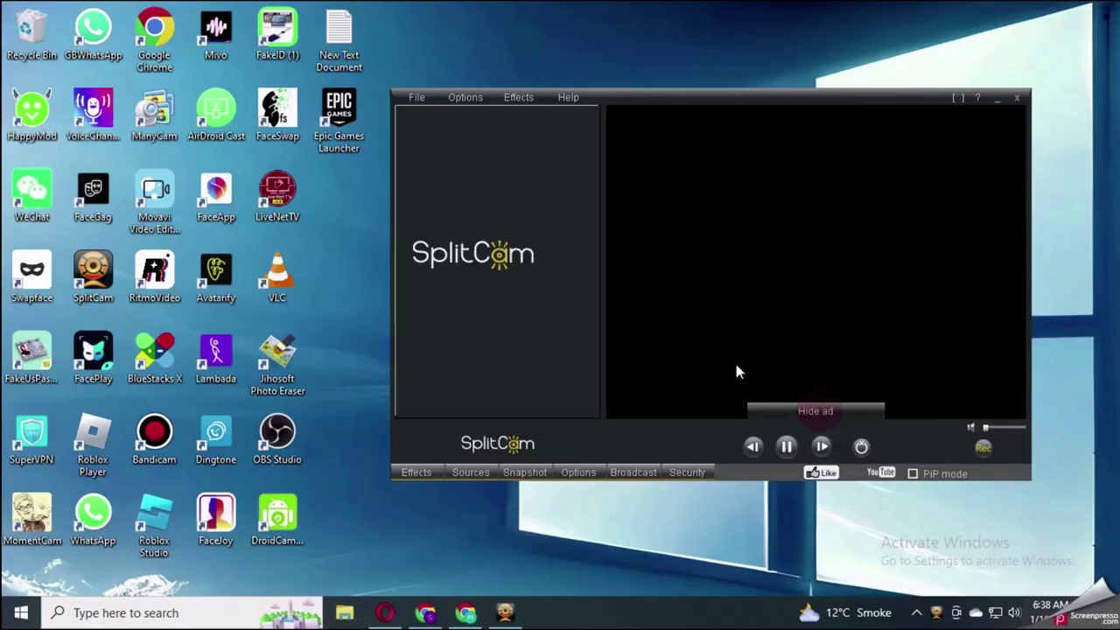
In SplitCam, set the video source to the video file download from New Volume (E:).
{"action": "left_click_drag", "start_coordinate": [707, 99], "coordinate": [221, 106]}
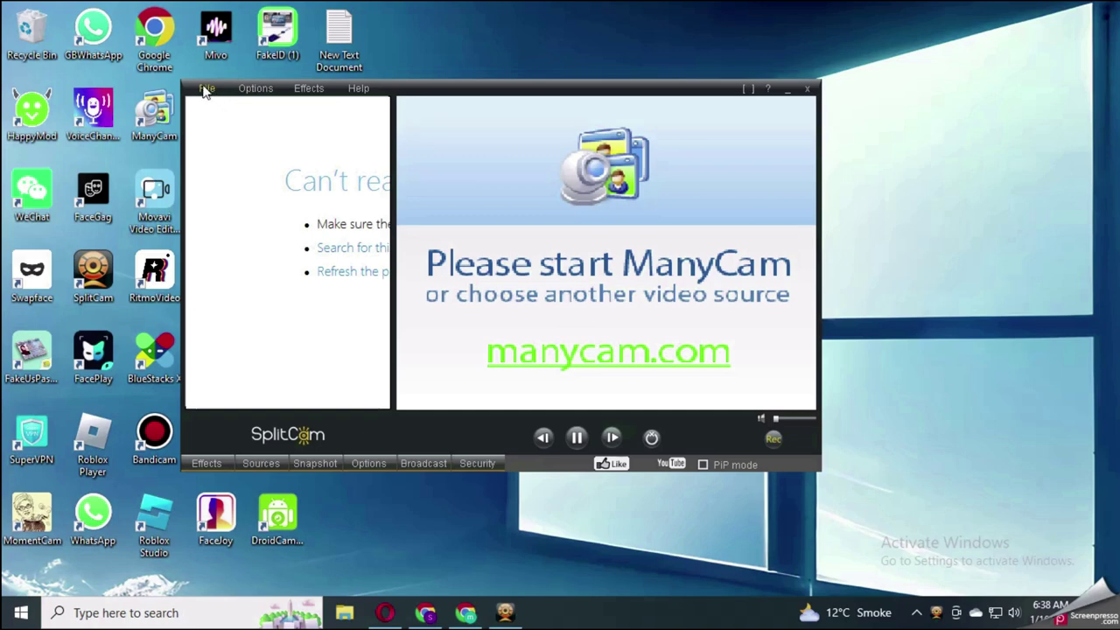
{"action": "left_click", "coordinate": [210, 91]}
{"action": "mouse_move", "coordinate": [225, 106]}
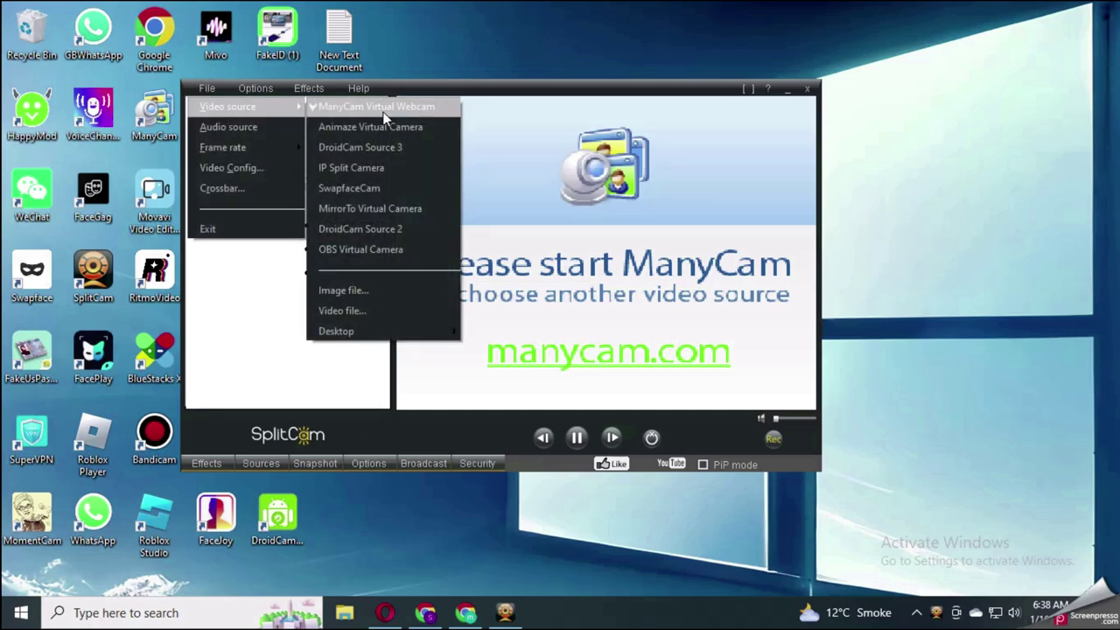
{"action": "left_click", "coordinate": [408, 312]}
{"action": "left_click", "coordinate": [398, 254]}
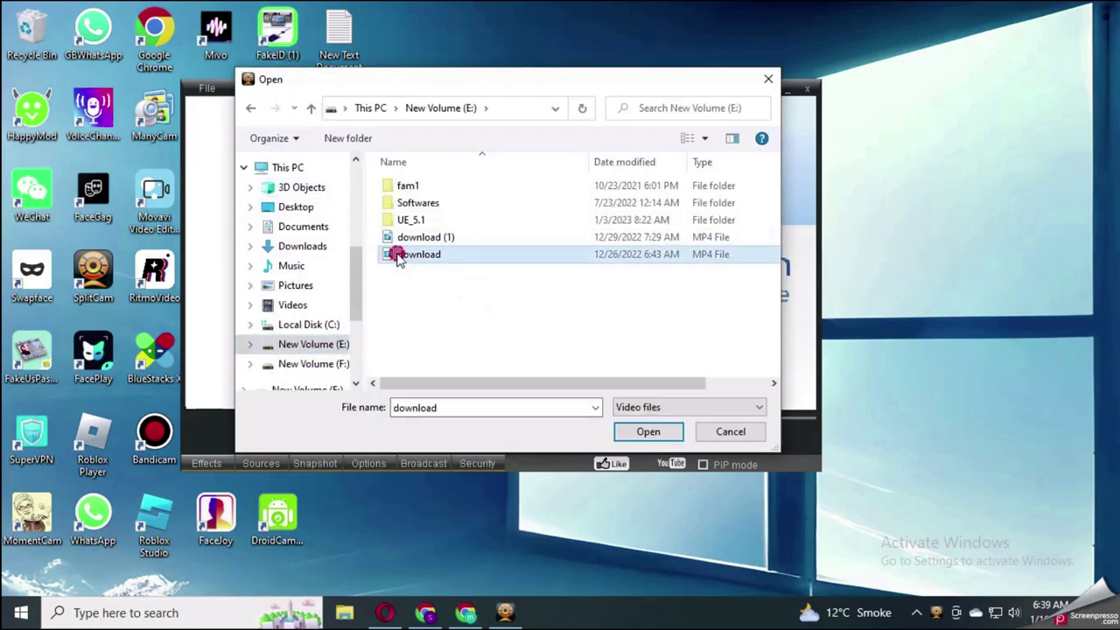
{"action": "double_click", "coordinate": [398, 253]}
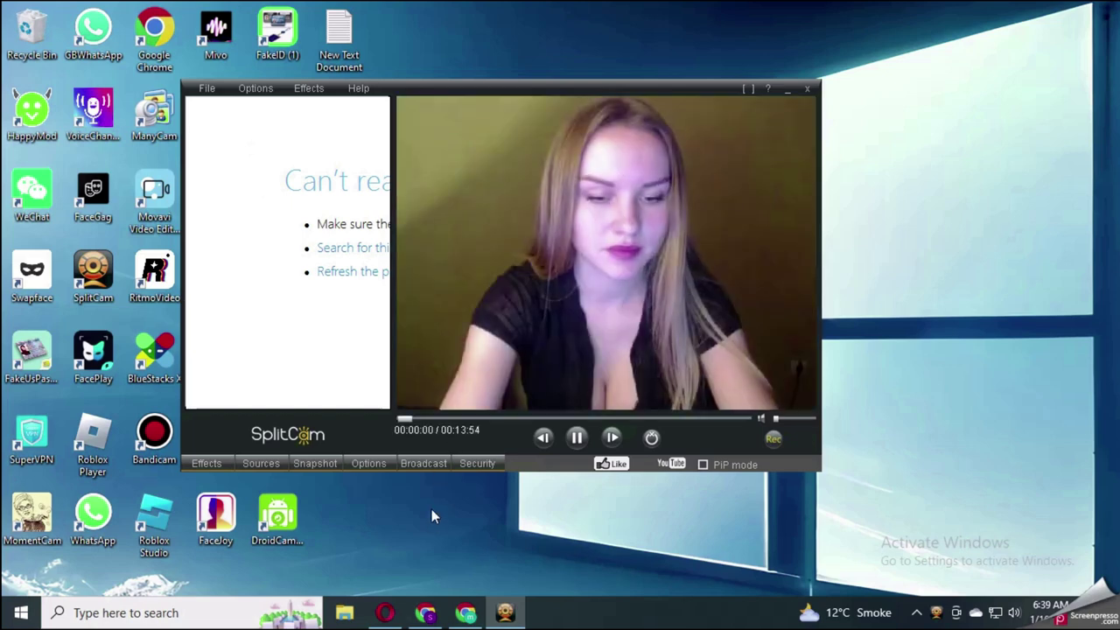
Return to the Instagram call in Chrome and select SplitCam Video Driver as its camera.
{"action": "left_click", "coordinate": [461, 616]}
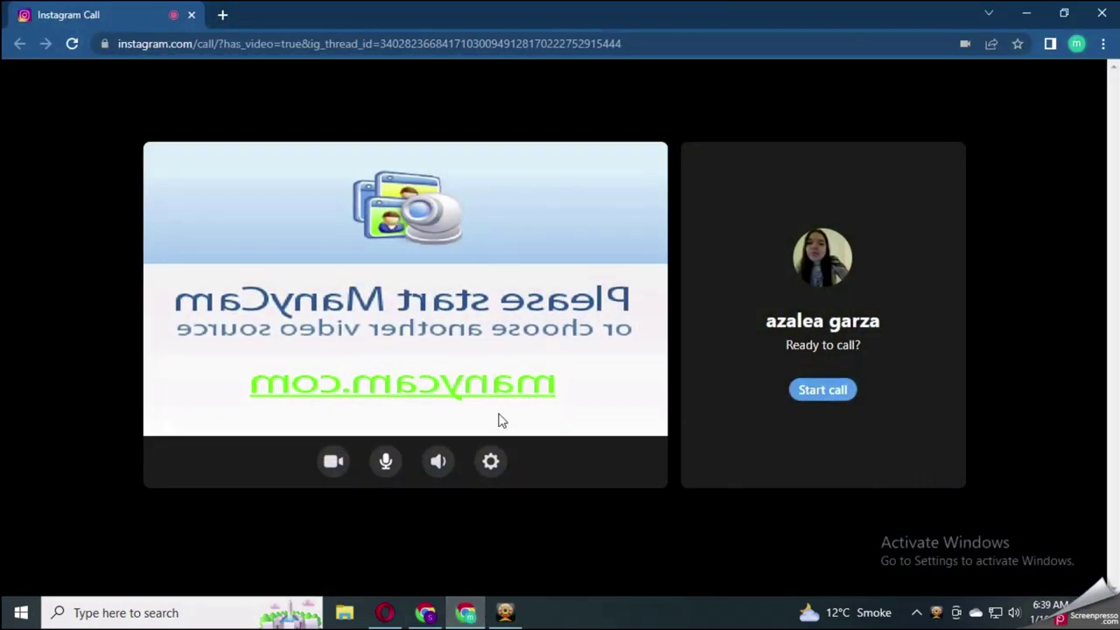
{"action": "left_click", "coordinate": [490, 462]}
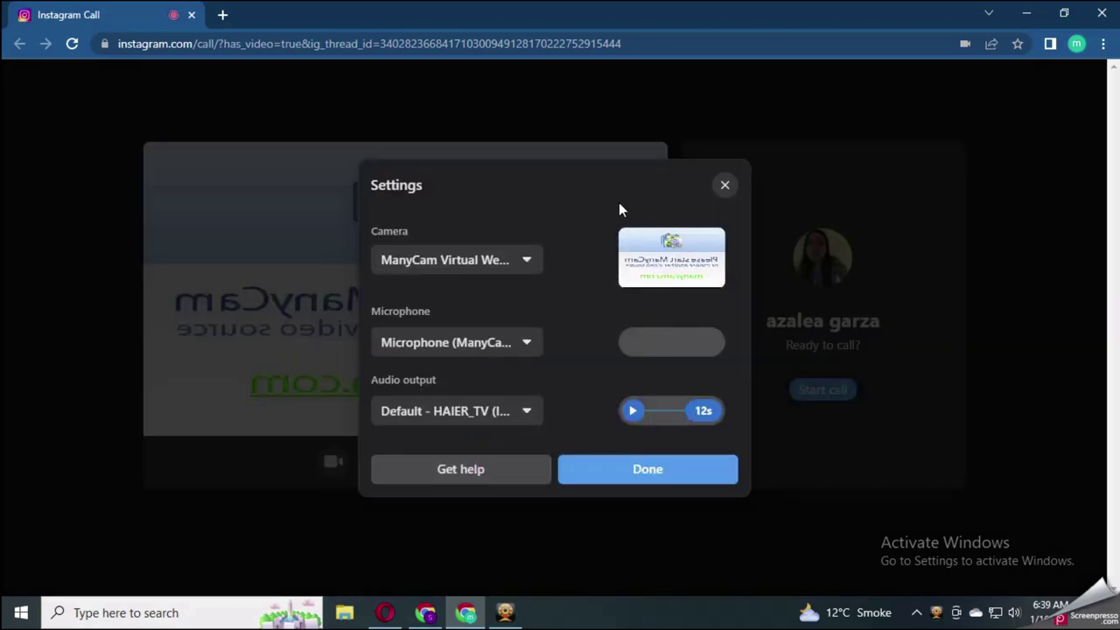
{"action": "left_click", "coordinate": [492, 271]}
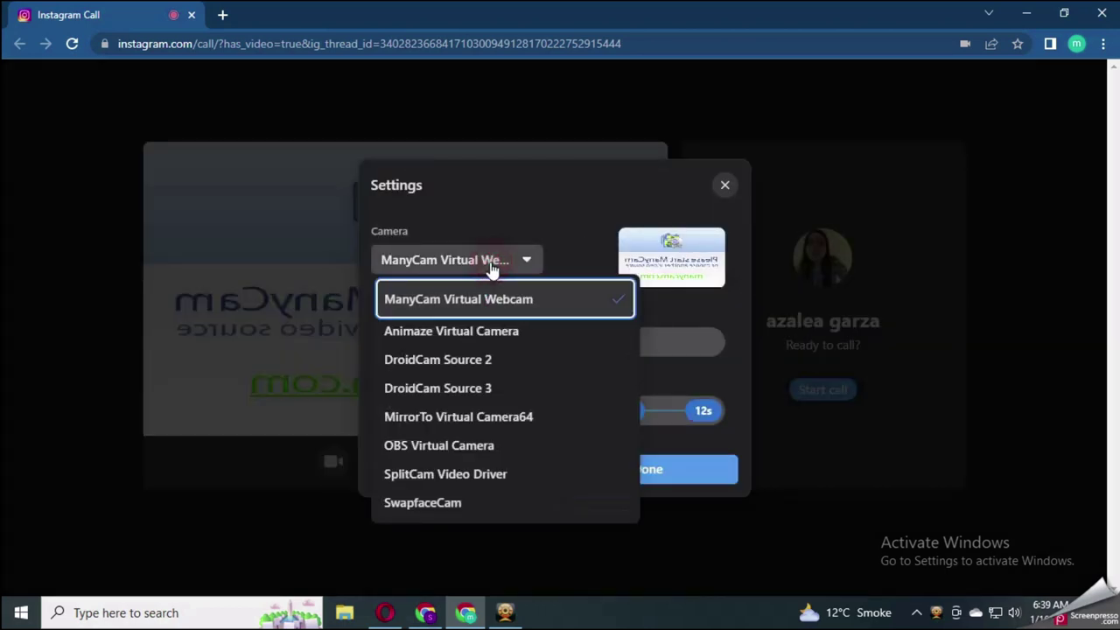
{"action": "left_click", "coordinate": [473, 476]}
{"action": "left_click", "coordinate": [623, 469]}
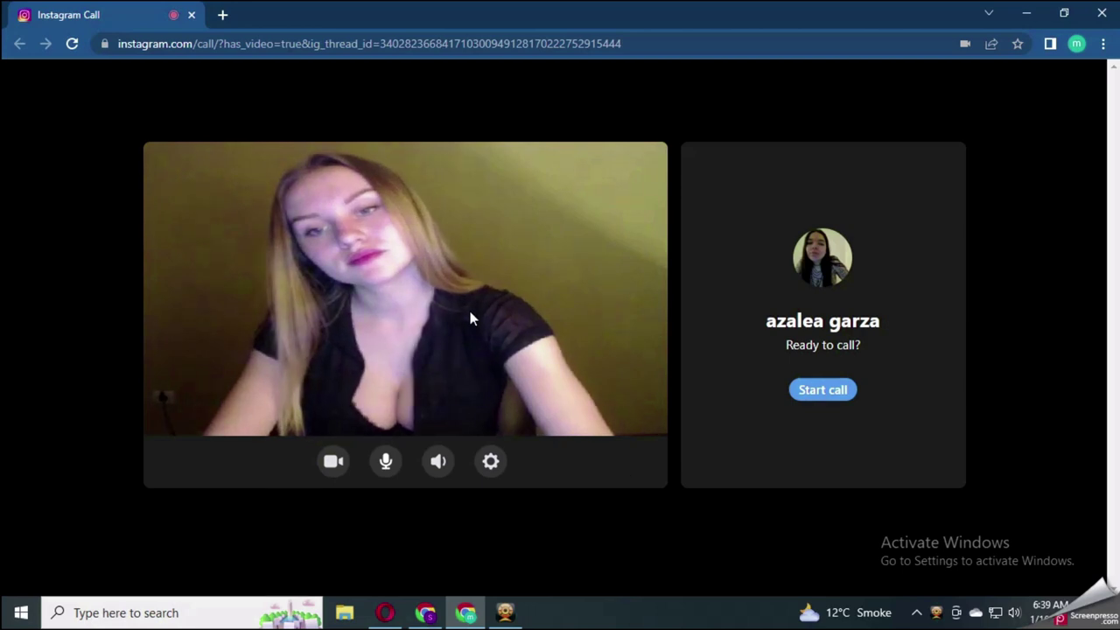
Compare the video playing in SplitCam with the Instagram call preview, and reopen the call settings.
{"action": "left_click", "coordinate": [505, 613]}
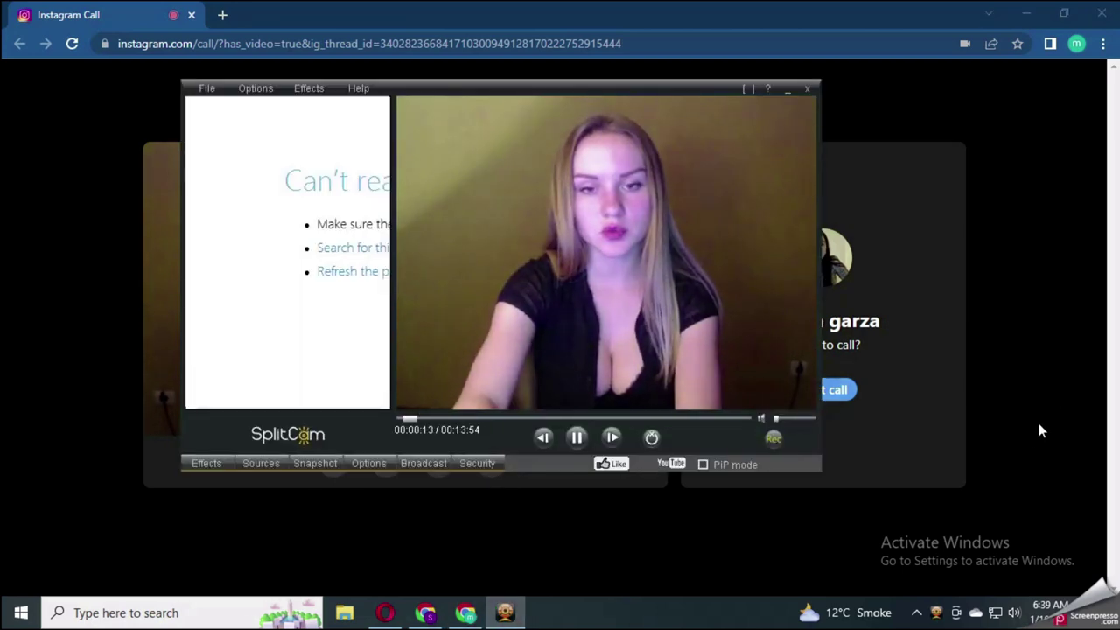
{"action": "left_click", "coordinate": [913, 453]}
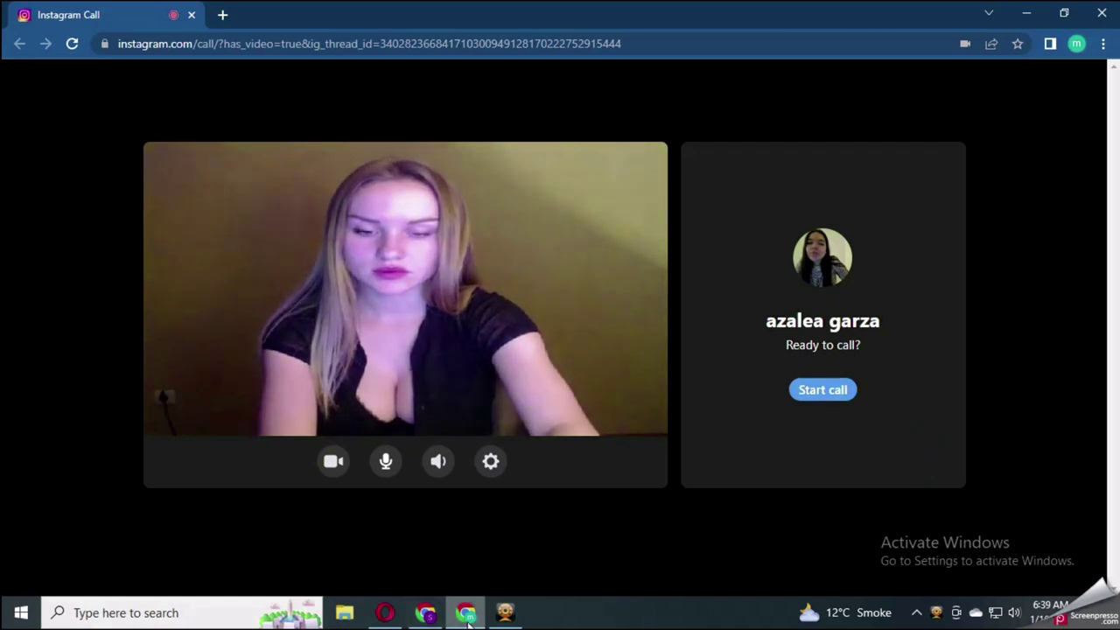
{"action": "left_click", "coordinate": [505, 613]}
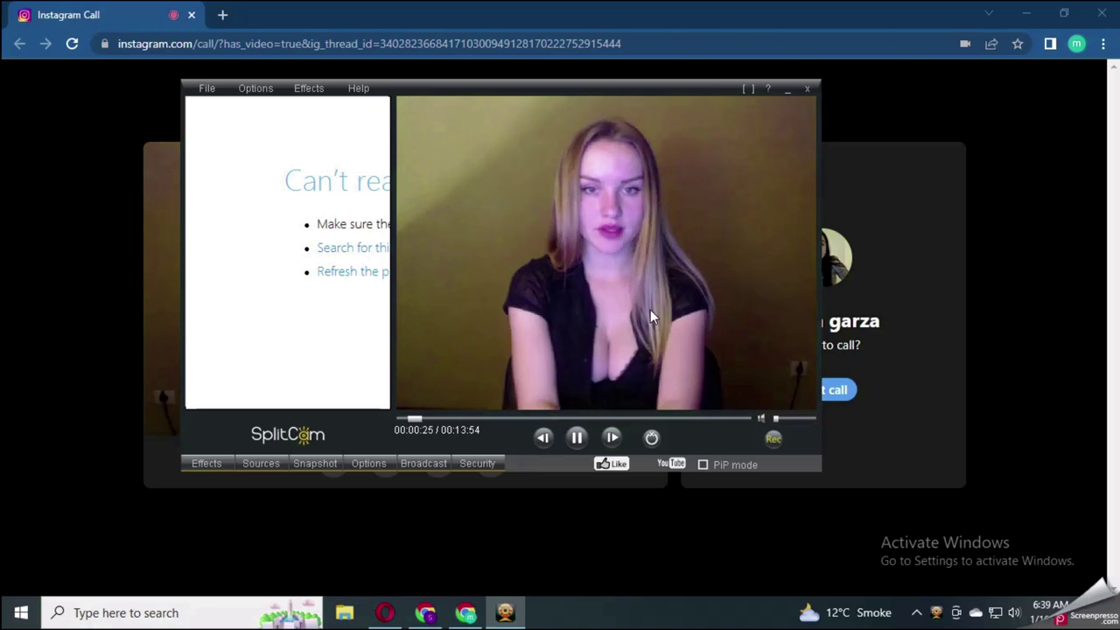
{"action": "left_click", "coordinate": [93, 380]}
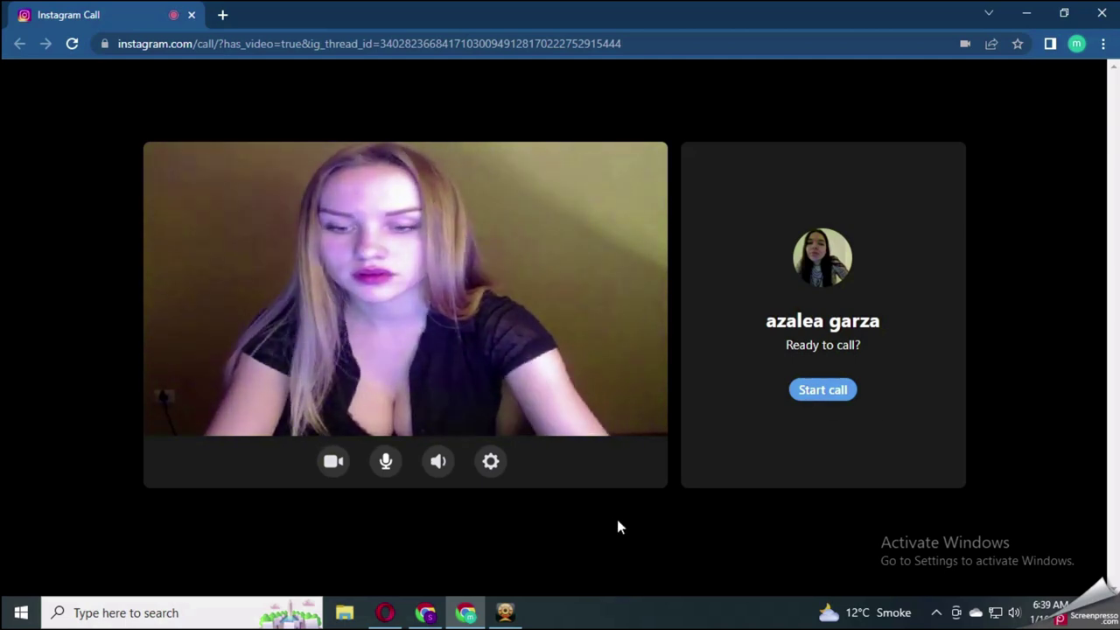
{"action": "left_click", "coordinate": [489, 462]}
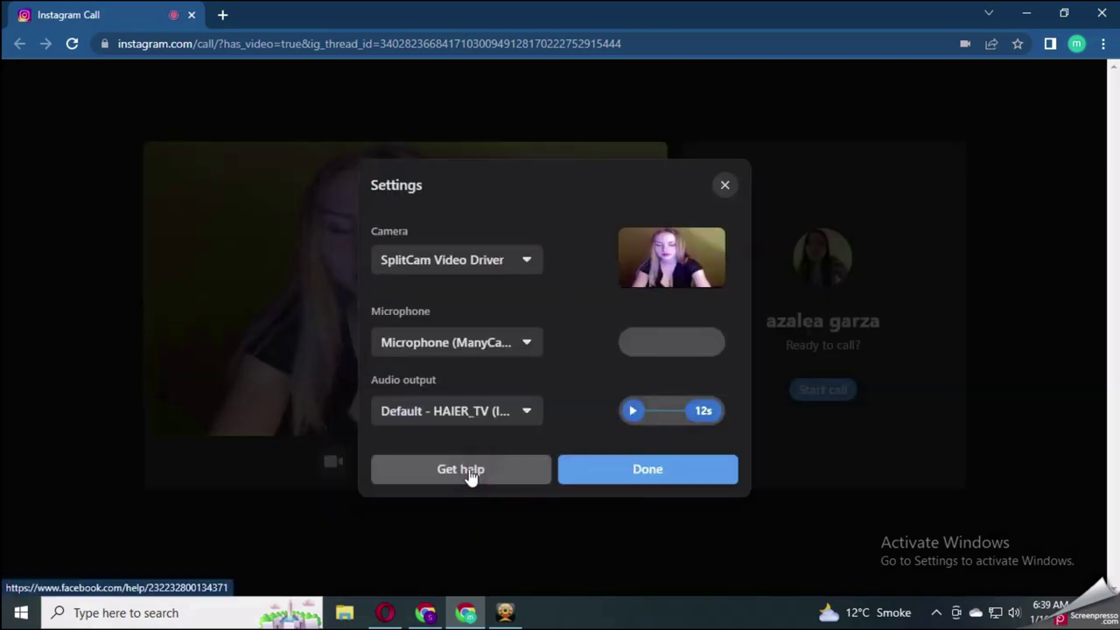